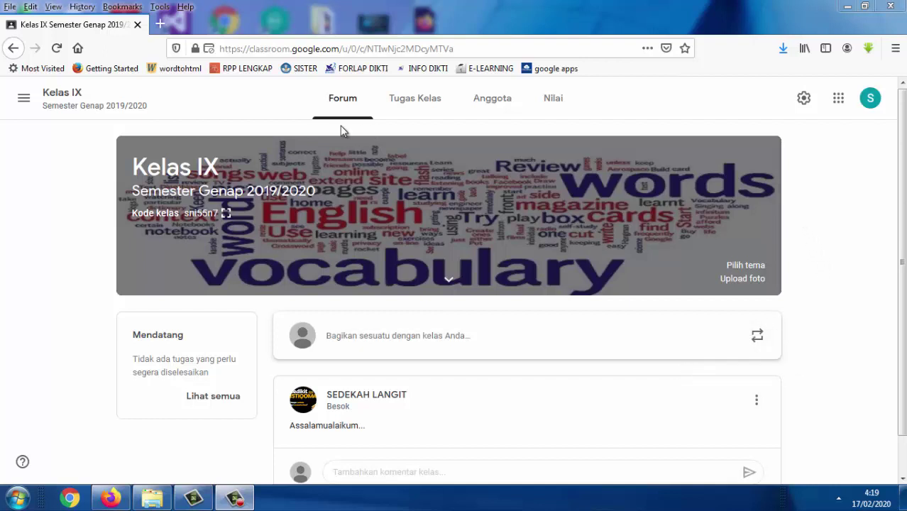
# Step: Add a topic named "Bahan Ajar" to the classwork of Kelas IX
pyautogui.click(426, 107)
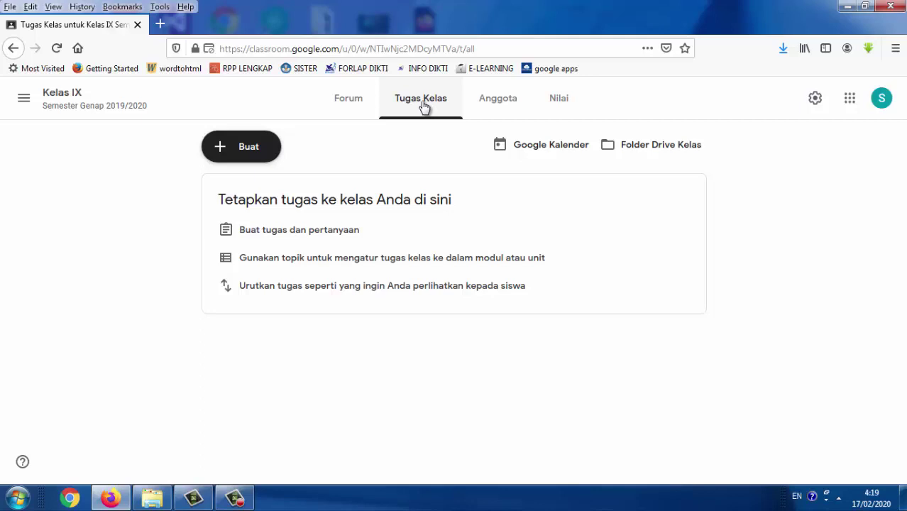
pyautogui.click(239, 149)
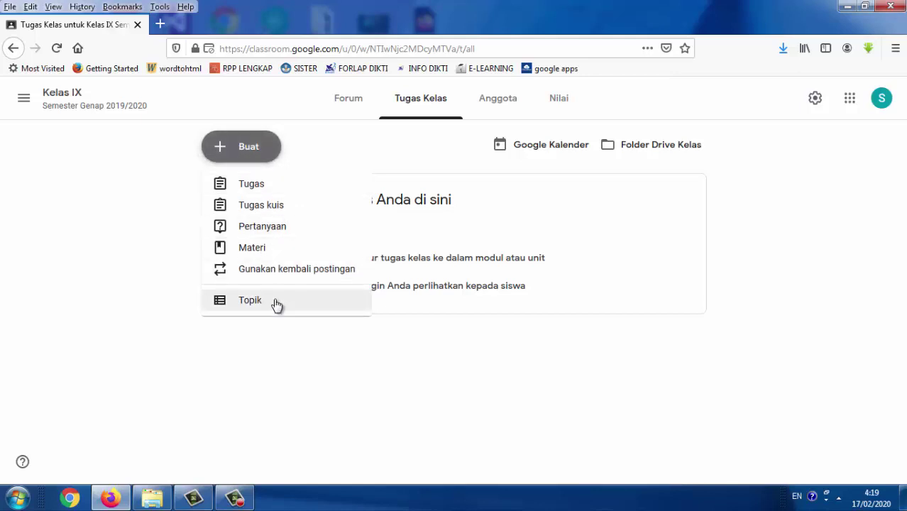
pyautogui.click(276, 299)
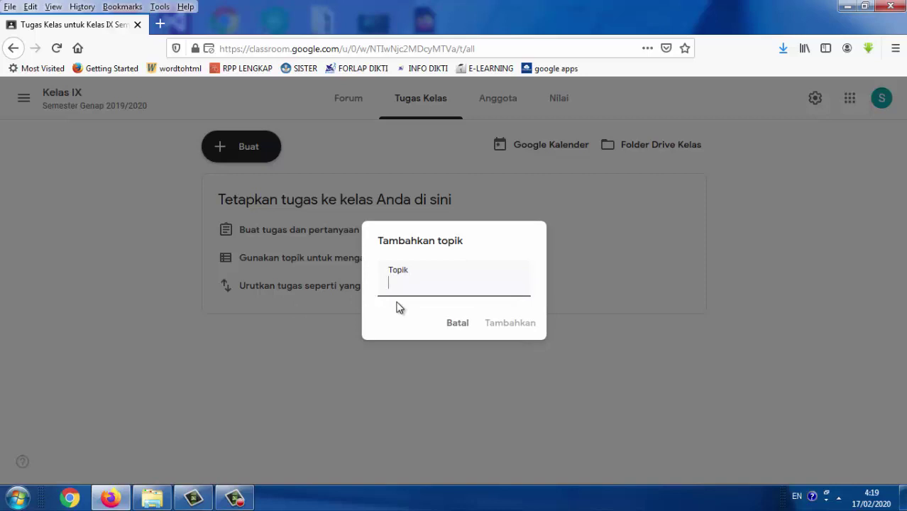
pyautogui.write('Bahan ')
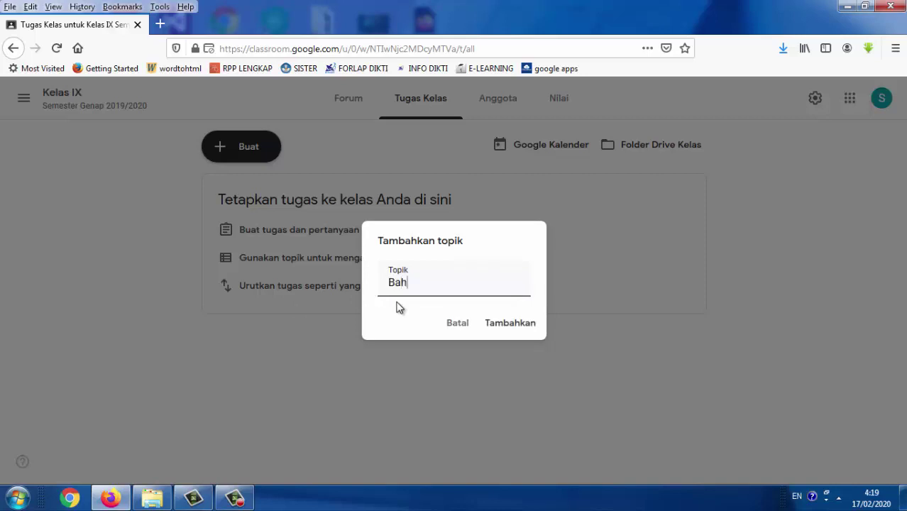
pyautogui.write('Ajar')
pyautogui.click(512, 326)
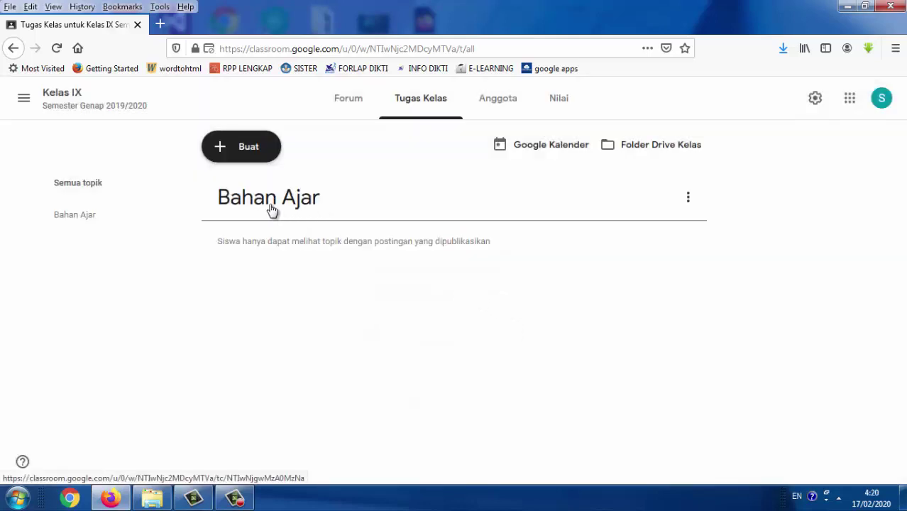
# Step: Add another classwork topic named "Slide Persentasi"
pyautogui.click(259, 155)
pyautogui.click(315, 306)
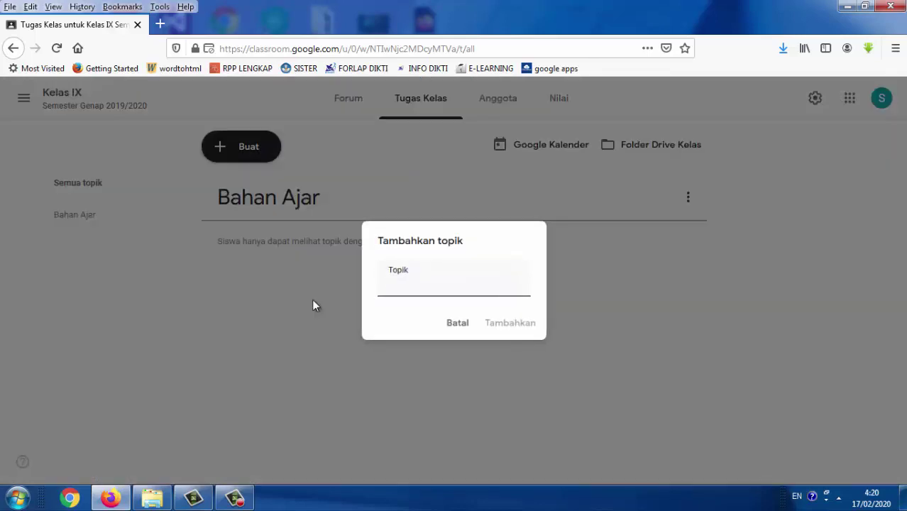
pyautogui.write('Slide Perse')
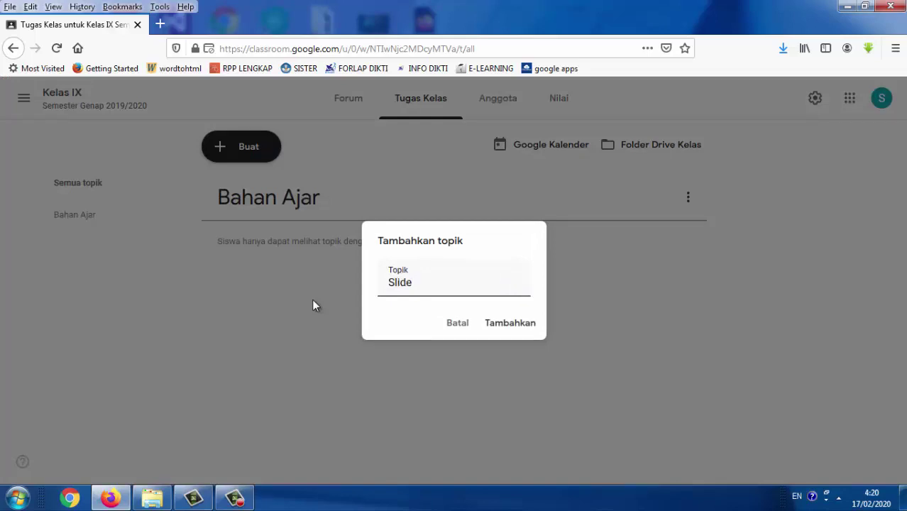
pyautogui.write('ntasi')
pyautogui.click(525, 328)
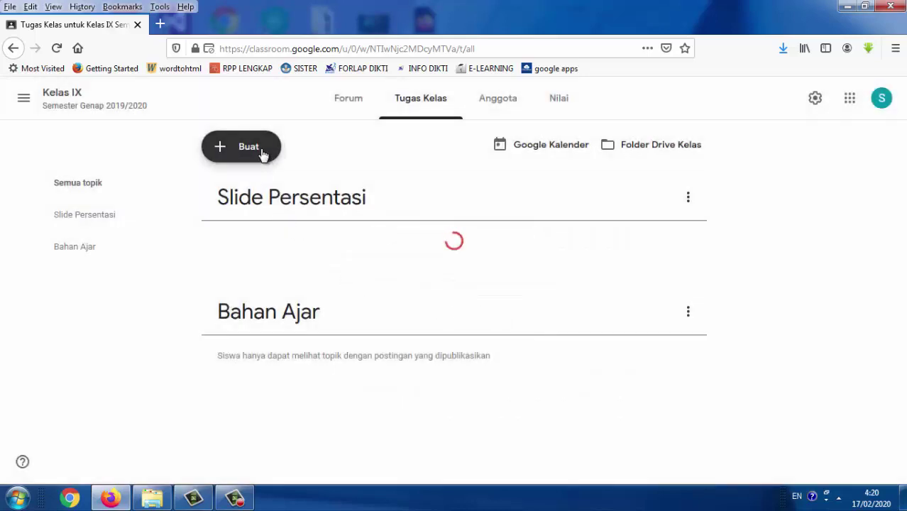
# Step: Add a third classwork topic named "Video Pembelajaran"
pyautogui.click(261, 153)
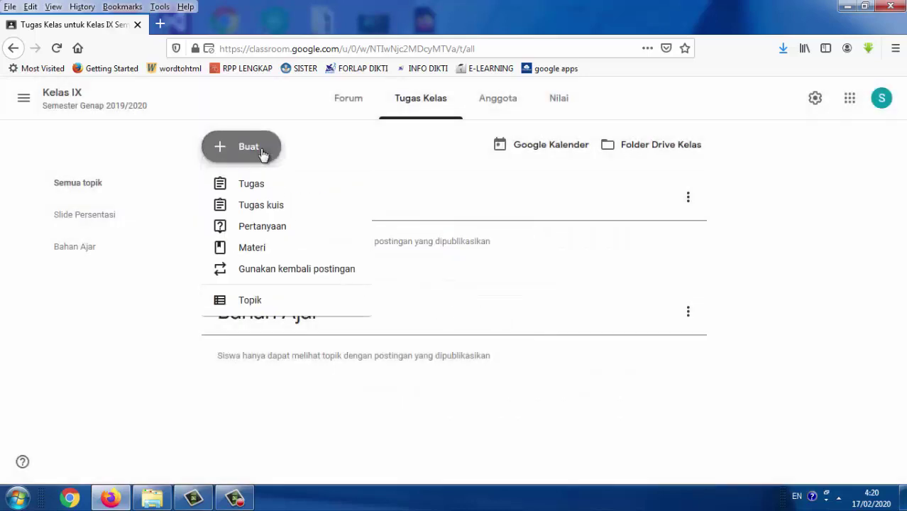
pyautogui.click(254, 301)
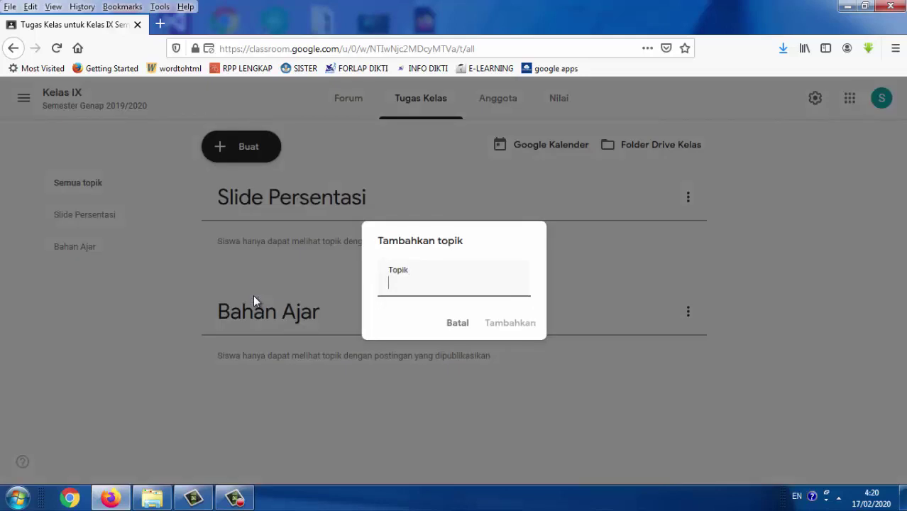
pyautogui.write('Vide')
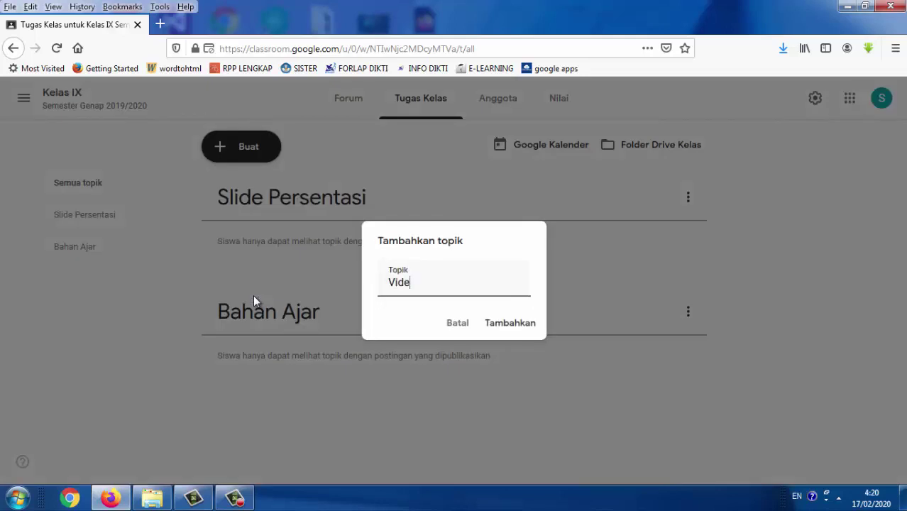
pyautogui.write('o Pembalajar')
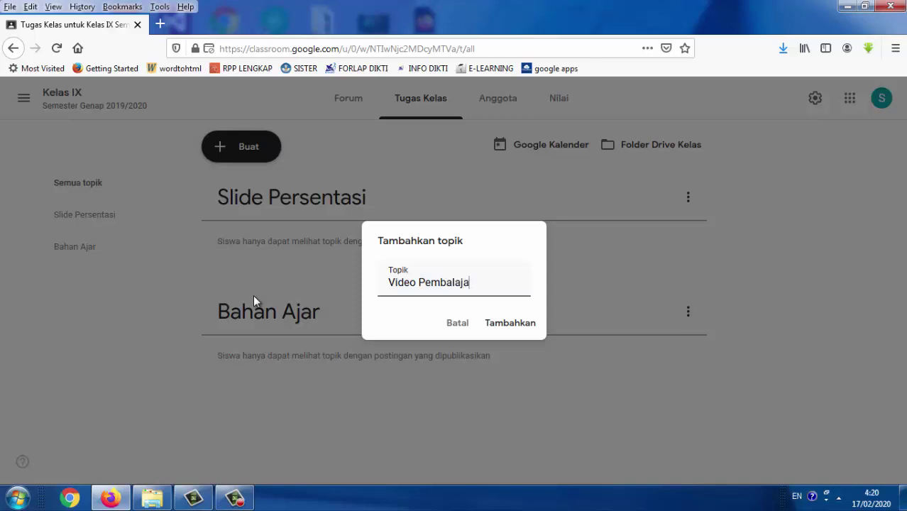
pyautogui.press('BackSpace')
pyautogui.press('BackSpace')
pyautogui.press('BackSpace')
pyautogui.press('BackSpace')
pyautogui.press('BackSpace')
pyautogui.press('BackSpace')
pyautogui.write('elajaran')
pyautogui.click(512, 323)
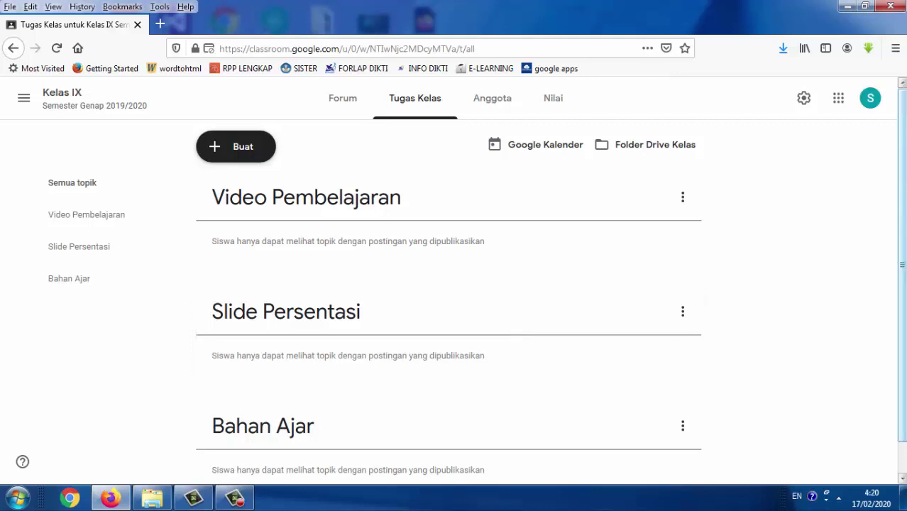
# Step: Reorder the topics so Bahan Ajar comes first, followed by Slide Persentasi and Video Pembelajaran
pyautogui.scroll(-1, 516, 335)
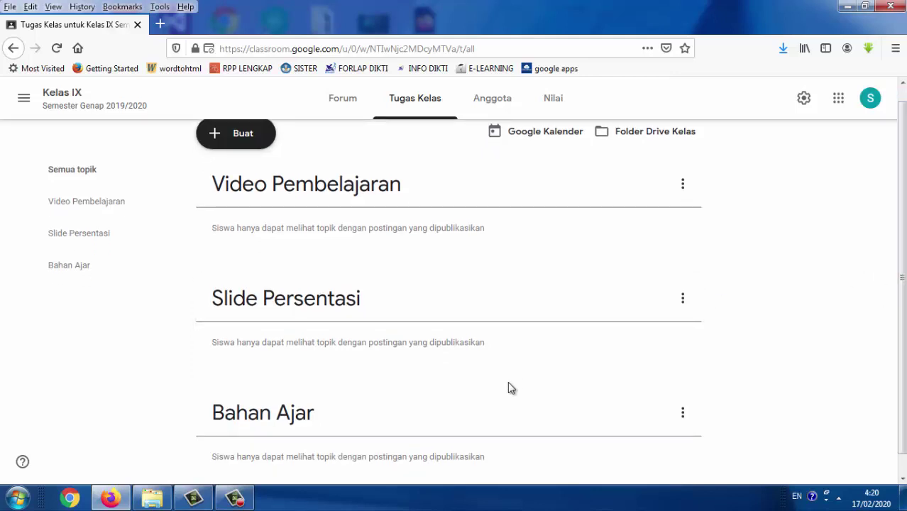
pyautogui.moveTo(471, 418); pyautogui.dragTo(424, 183)
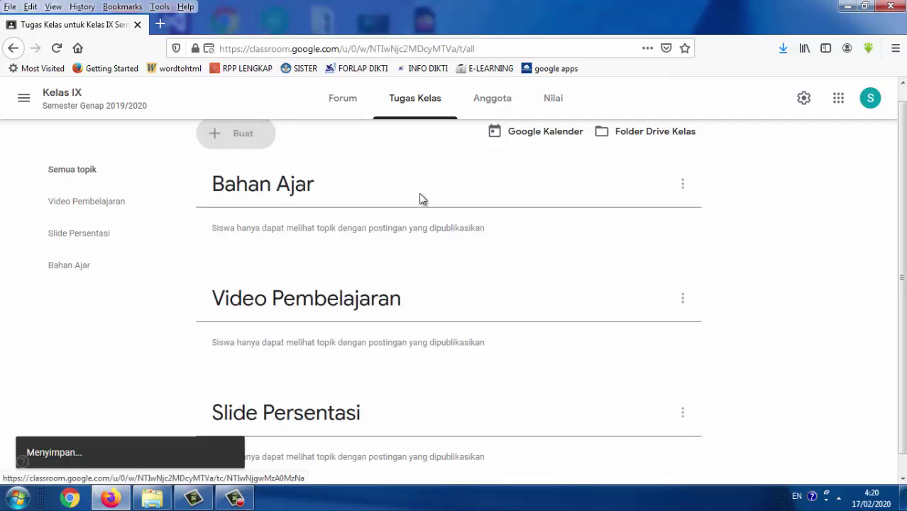
pyautogui.moveTo(415, 407); pyautogui.dragTo(345, 287)
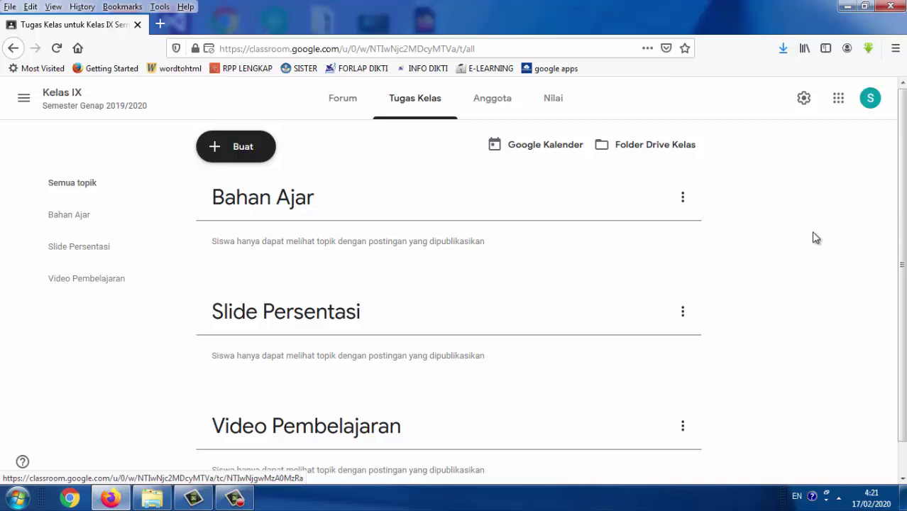
# Step: Create a new class material titled "Bahan Ajar Bahasa Inggris"
pyautogui.click(244, 154)
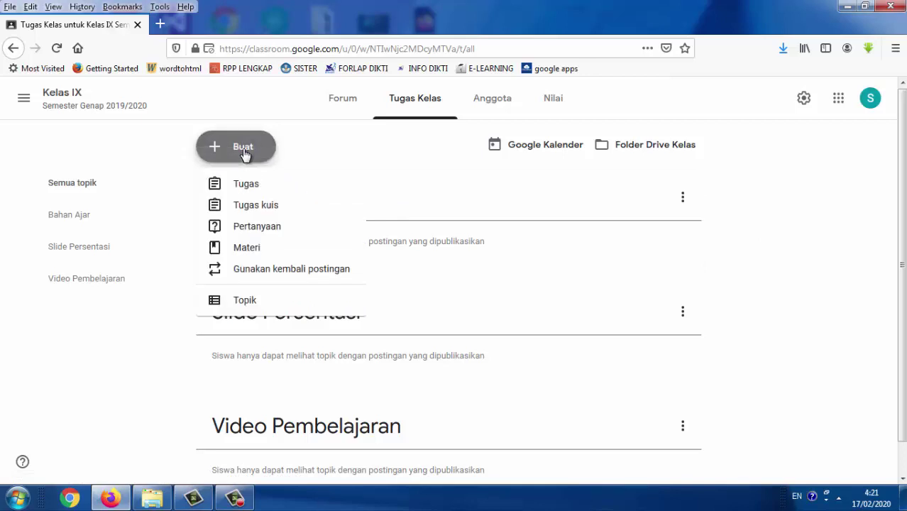
pyautogui.click(248, 248)
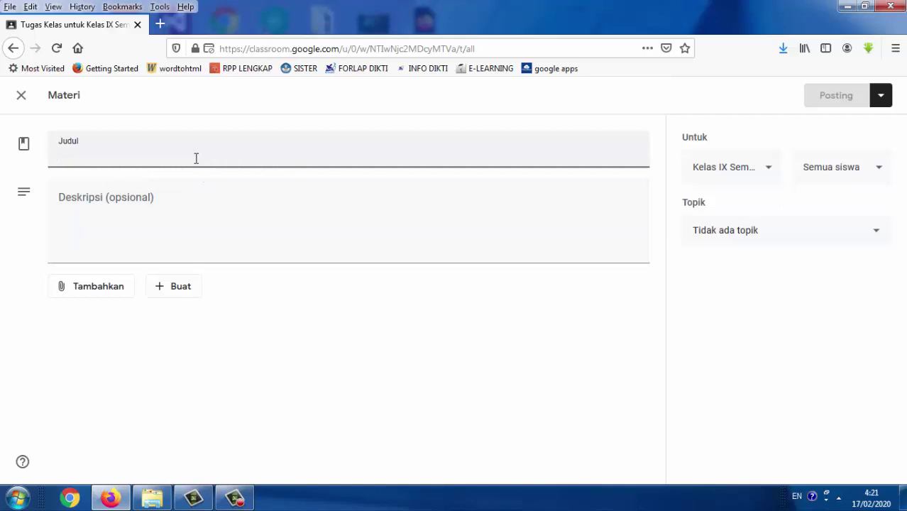
pyautogui.write('B')
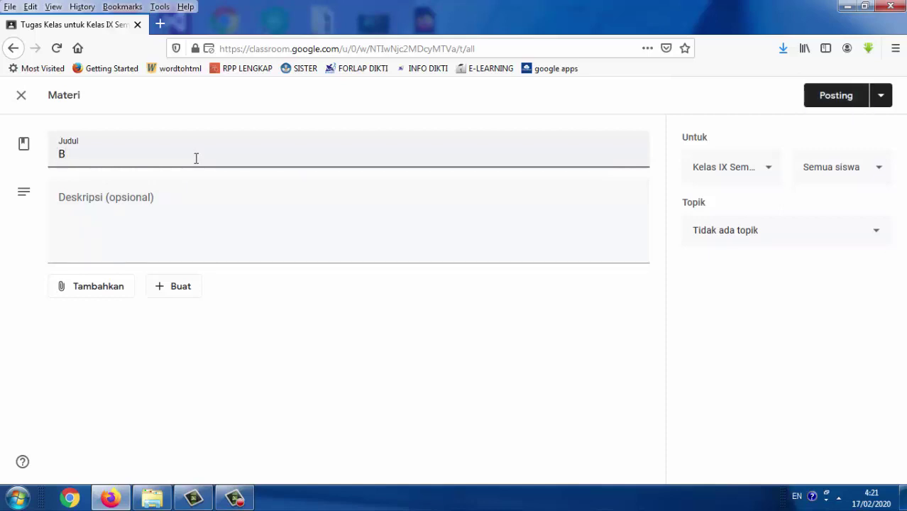
pyautogui.press('BackSpace')
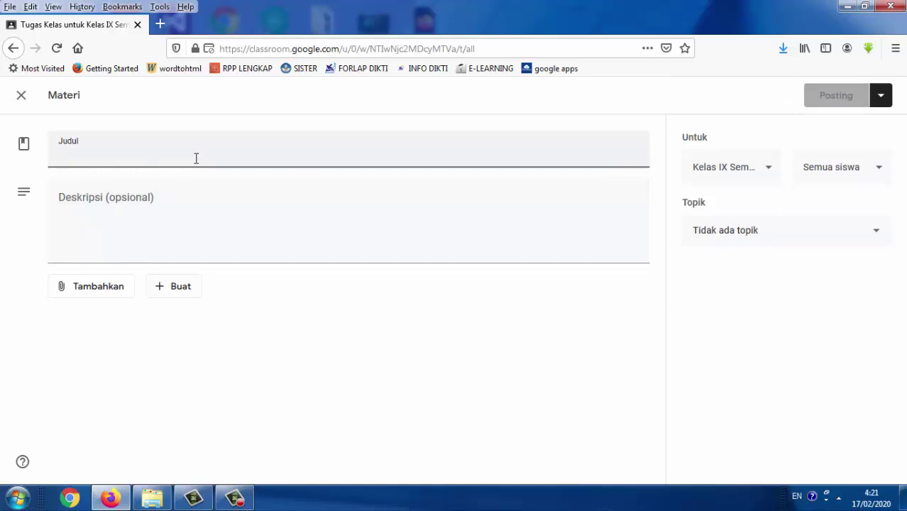
pyautogui.write('Bahan Ajar ')
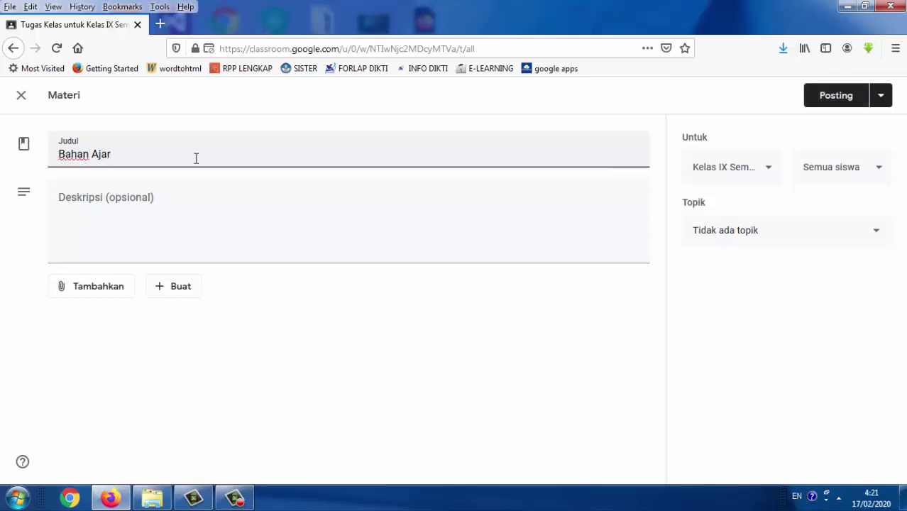
pyautogui.write('Bahasa Inggris')
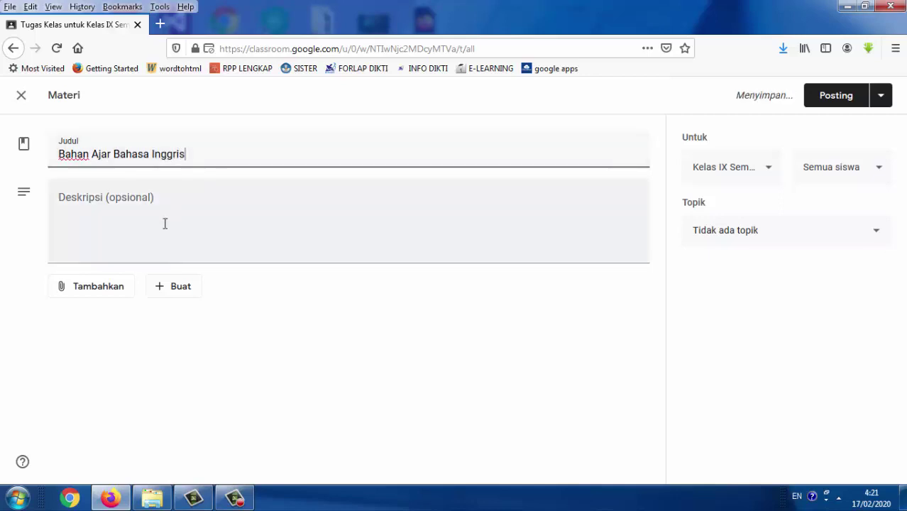
# Step: Reuse the material's title in its description so it reads "Bahan Ajar Bahasa Inggris ini akan digunakan selama satu semester"
pyautogui.click(143, 210)
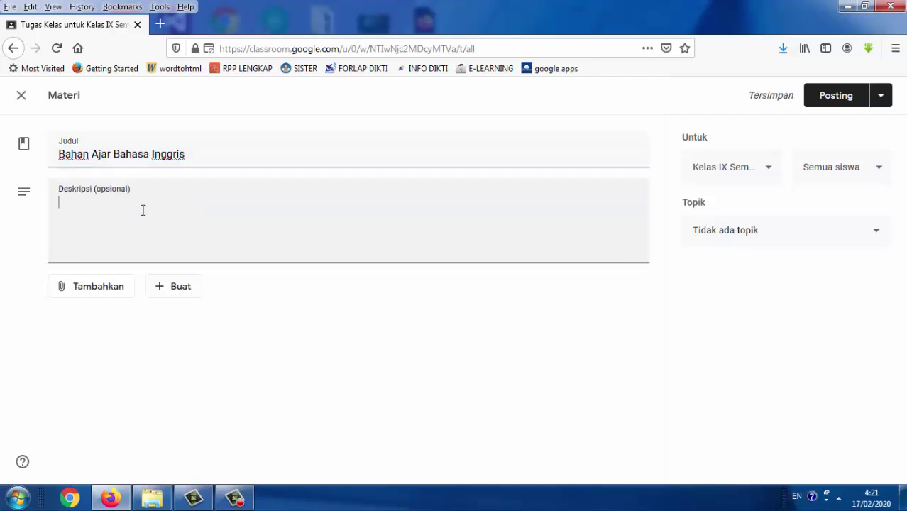
pyautogui.moveTo(186, 155); pyautogui.dragTo(51, 165)
pyautogui.hotkey('ctrl', 'c')
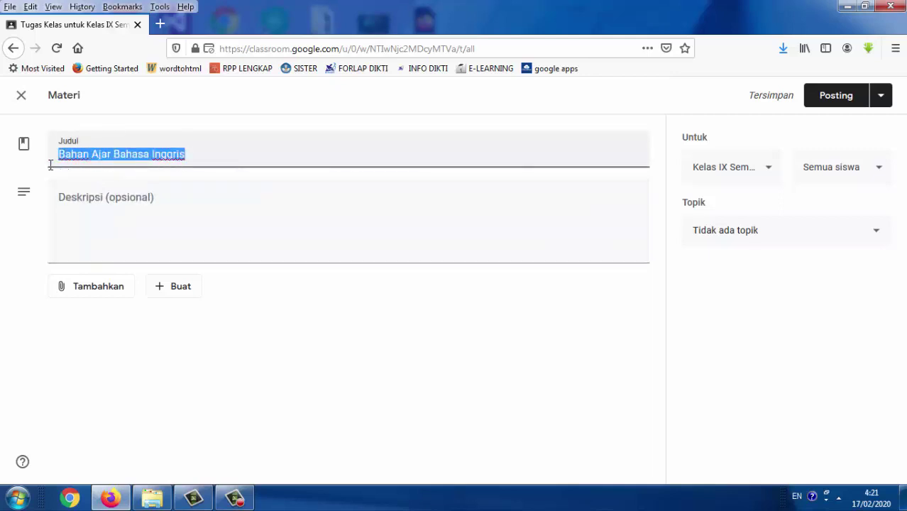
pyautogui.click(106, 205)
pyautogui.hotkey('ctrl', 'v')
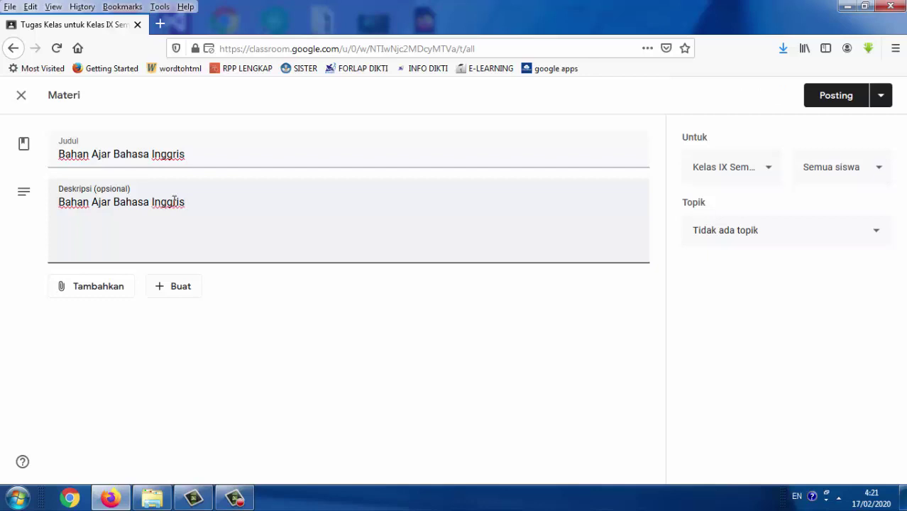
pyautogui.write('ini akan digunaka')
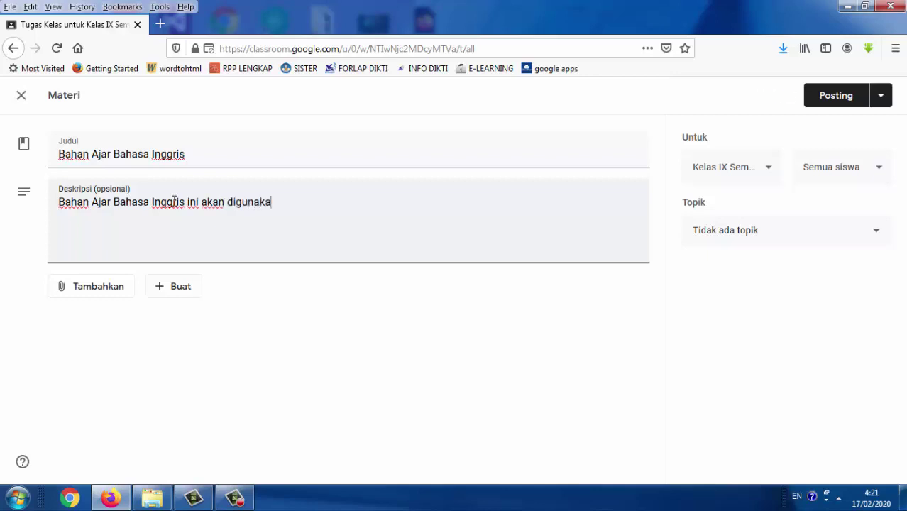
pyautogui.write('n selama ')
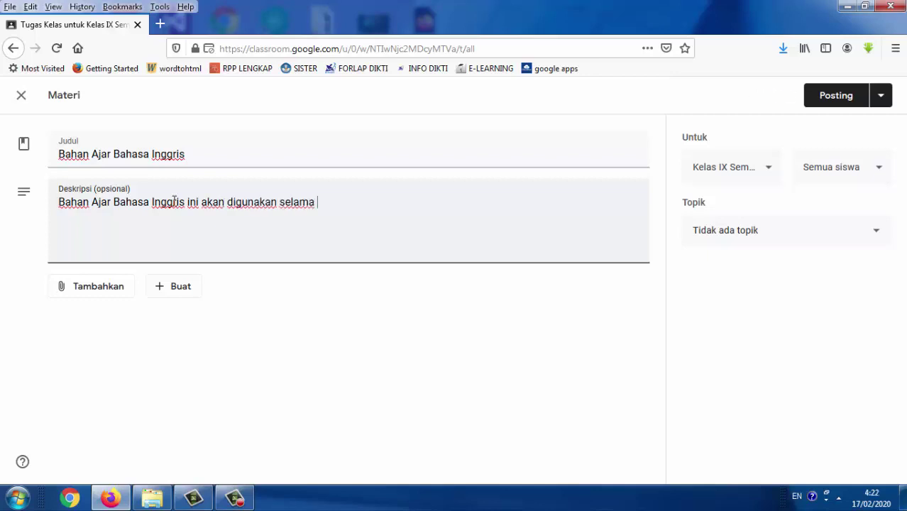
pyautogui.write('satu semes')
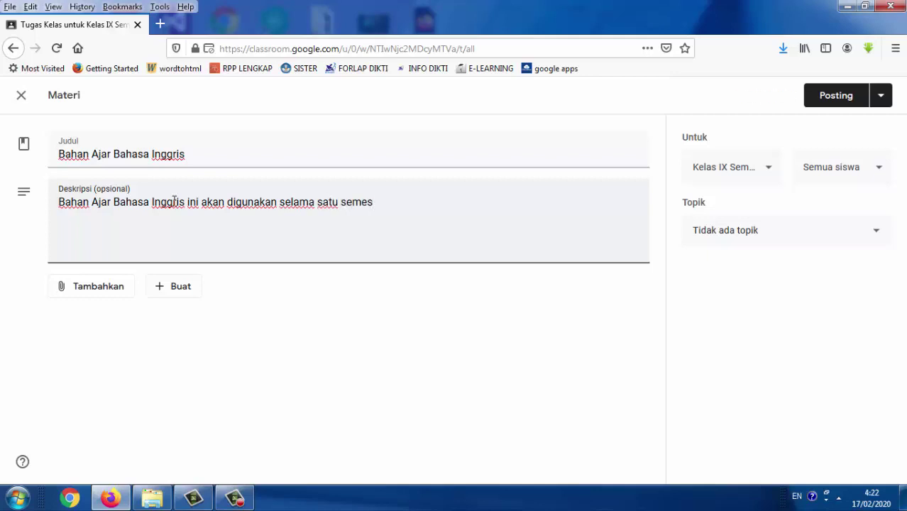
pyautogui.write('ter')
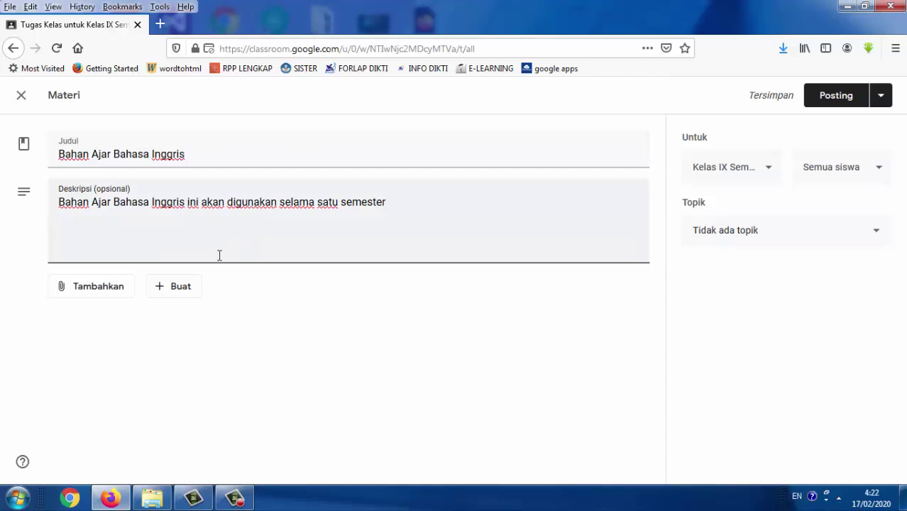
# Step: Attach the file 217-Article Text-239-1-10-20180211.pdf from the computer's Downloads folder and post the material
pyautogui.click(105, 291)
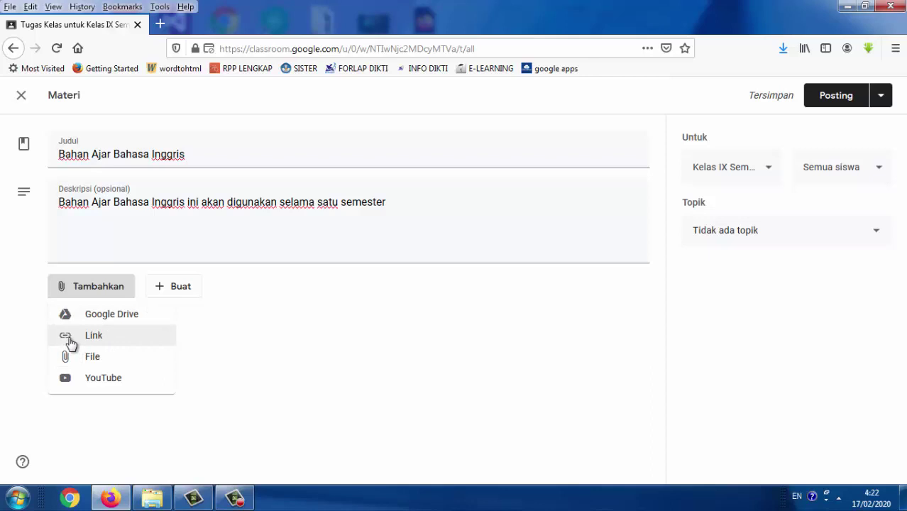
pyautogui.click(103, 361)
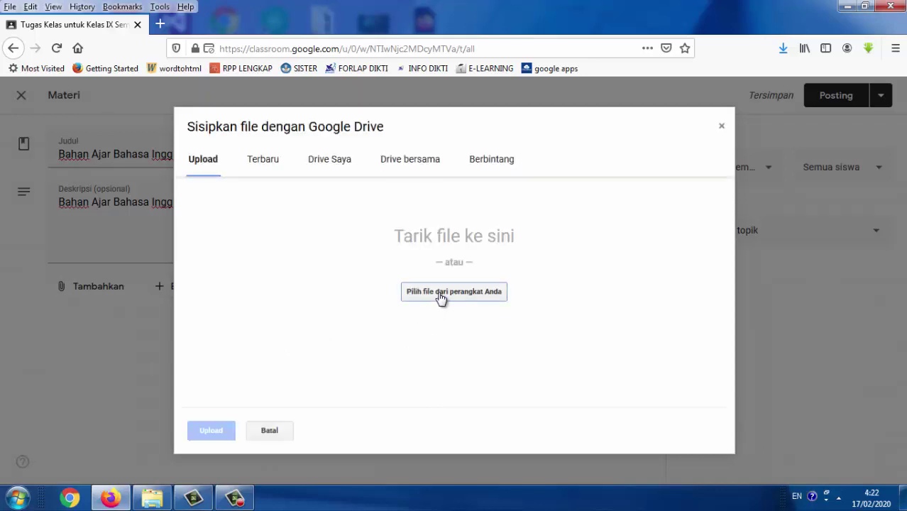
pyautogui.click(440, 298)
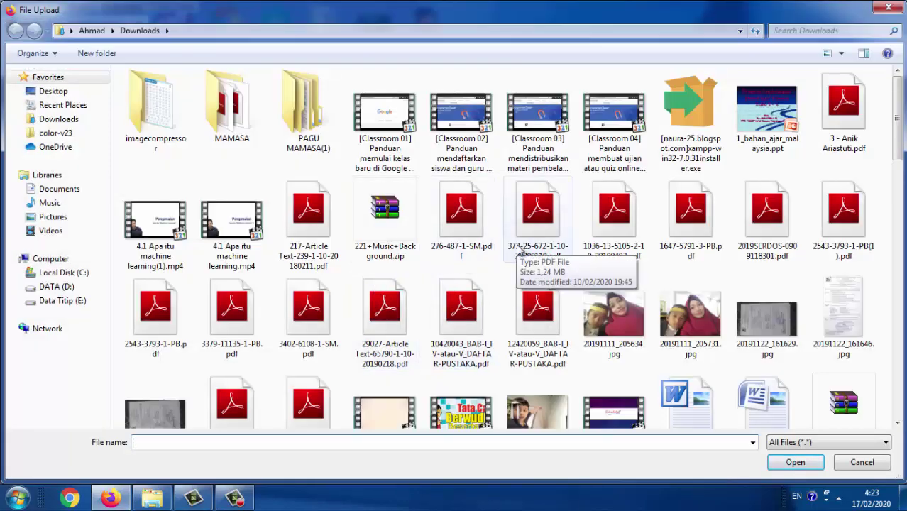
pyautogui.doubleClick(323, 240)
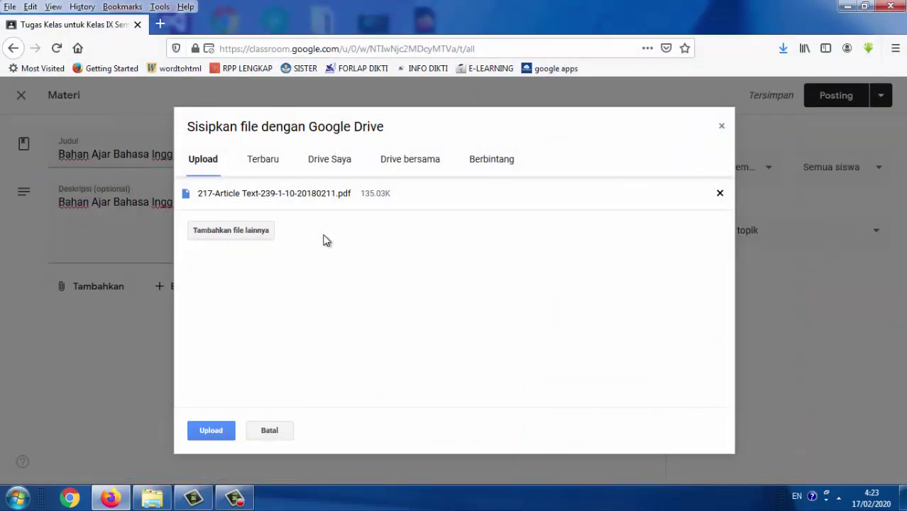
pyautogui.click(207, 433)
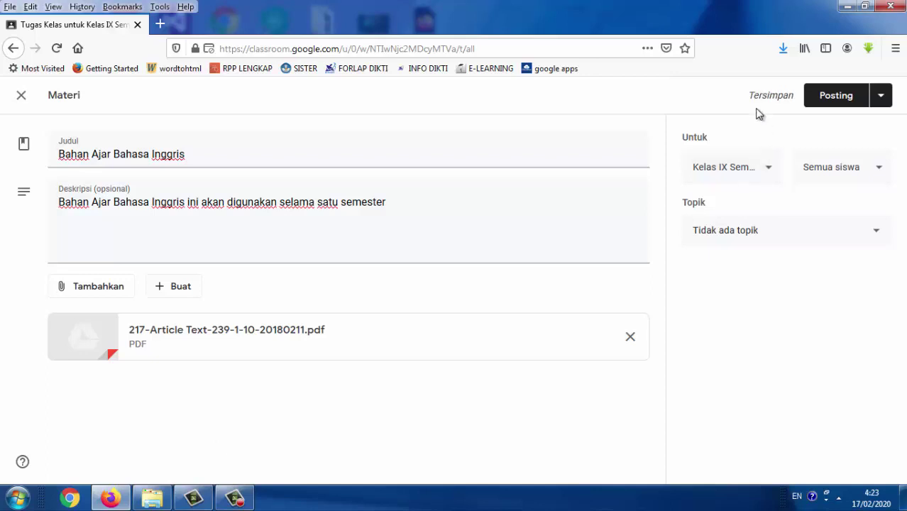
pyautogui.click(838, 96)
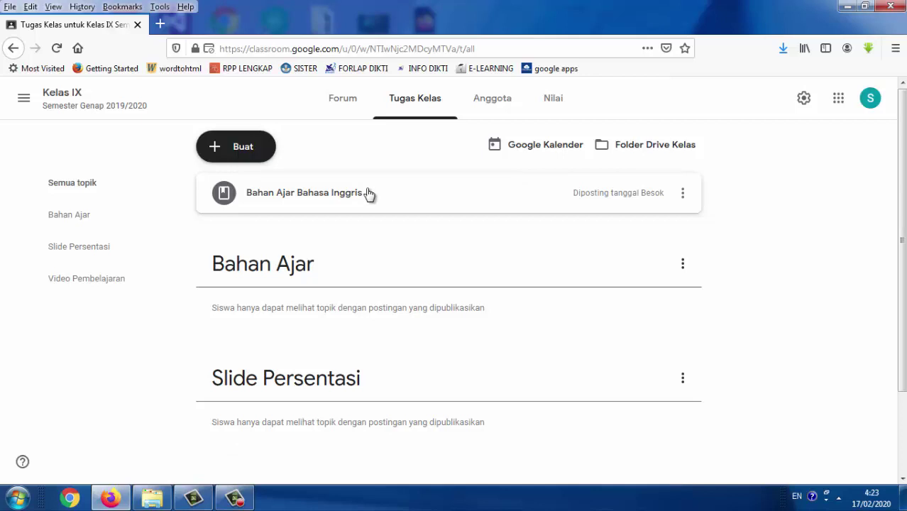
# Step: Move the Bahan Ajar Bahasa Inggris material into the Bahan Ajar topic
pyautogui.moveTo(369, 194); pyautogui.dragTo(354, 263)
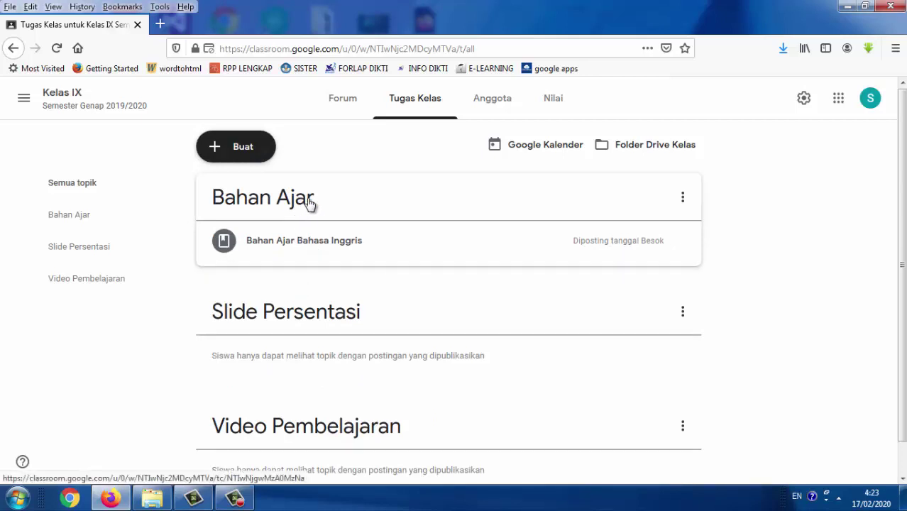
# Step: Create a new class material titled "Materi Bahasa Inggris Structure"
pyautogui.click(231, 156)
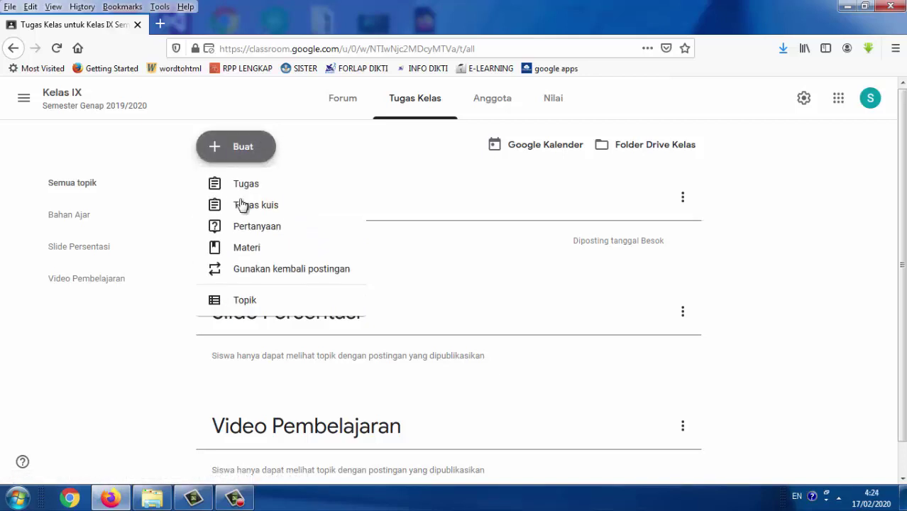
pyautogui.click(243, 247)
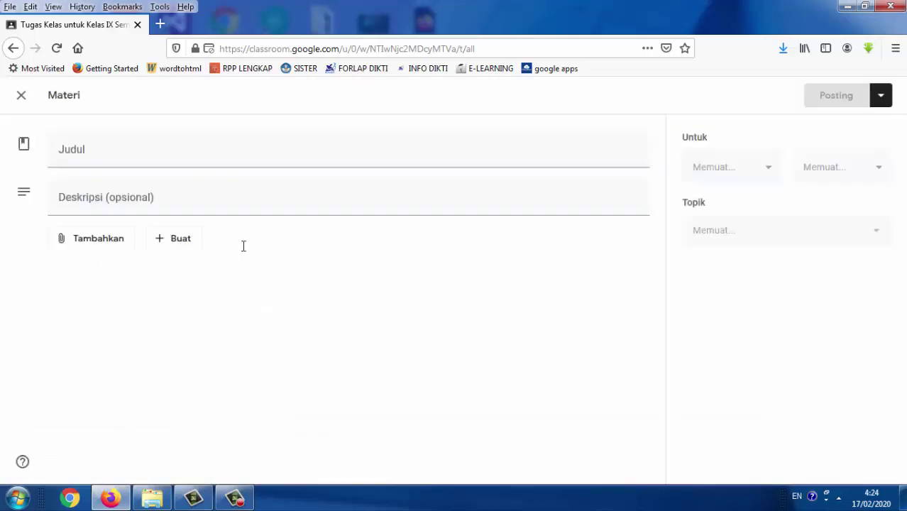
pyautogui.click(227, 159)
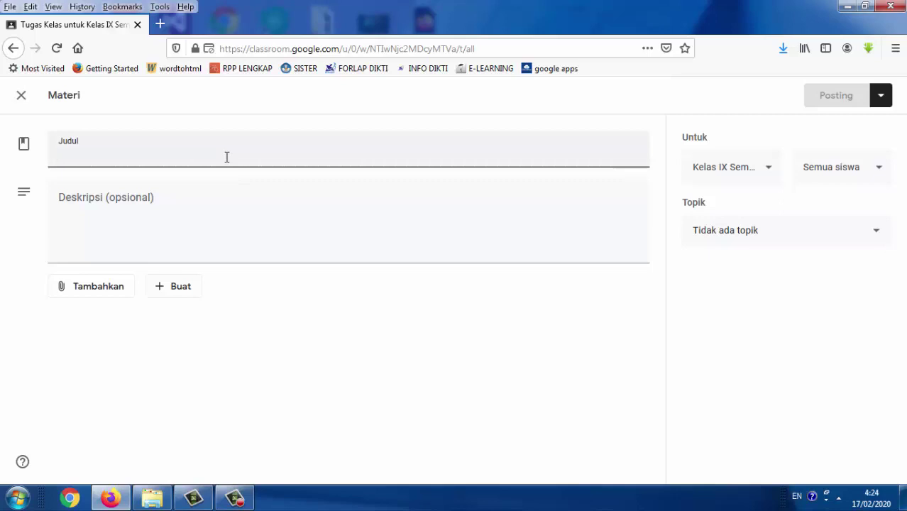
pyautogui.write('M')
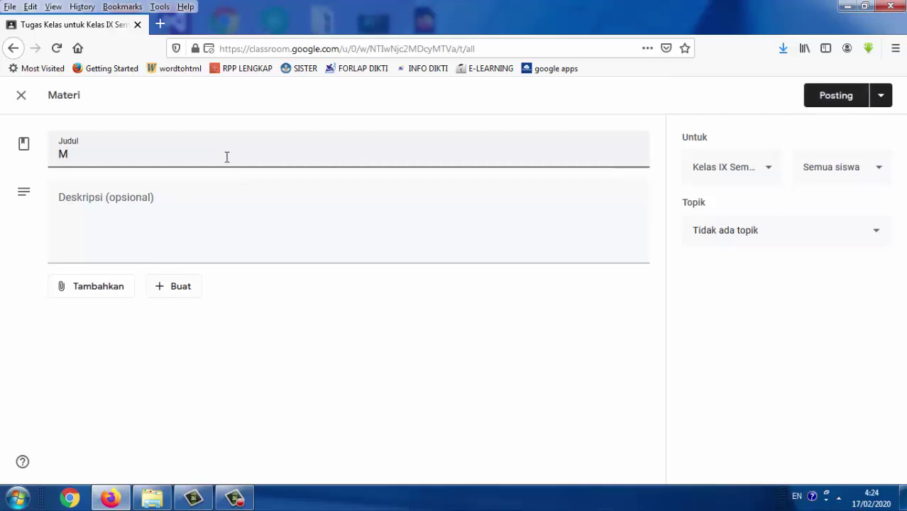
pyautogui.write('ateri')
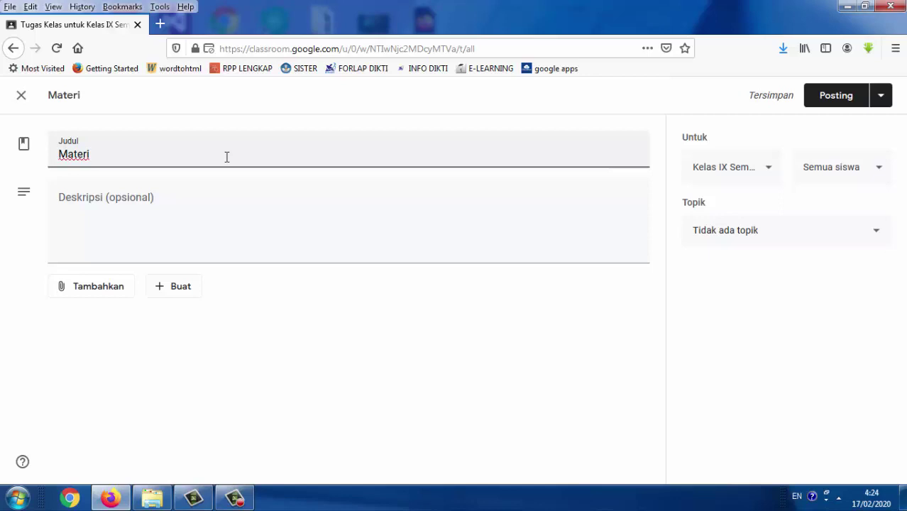
pyautogui.write('Bahasa I')
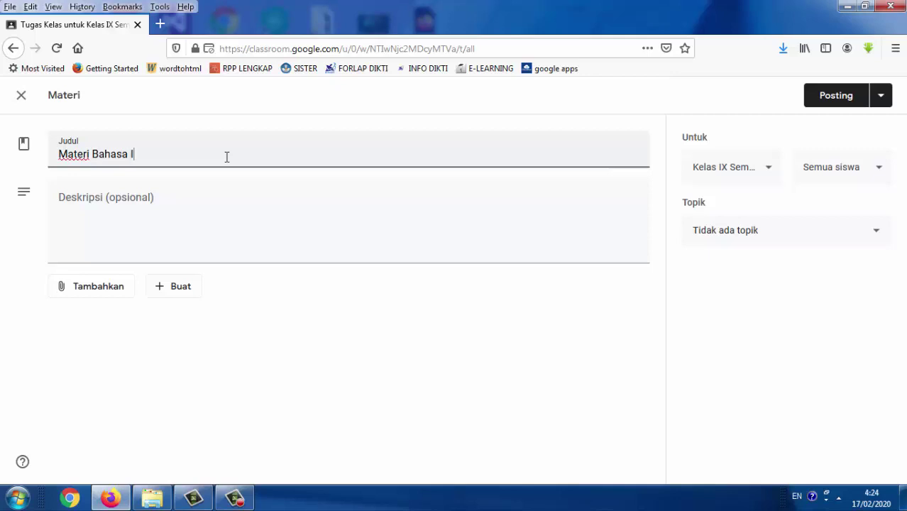
pyautogui.write('nggris Tense')
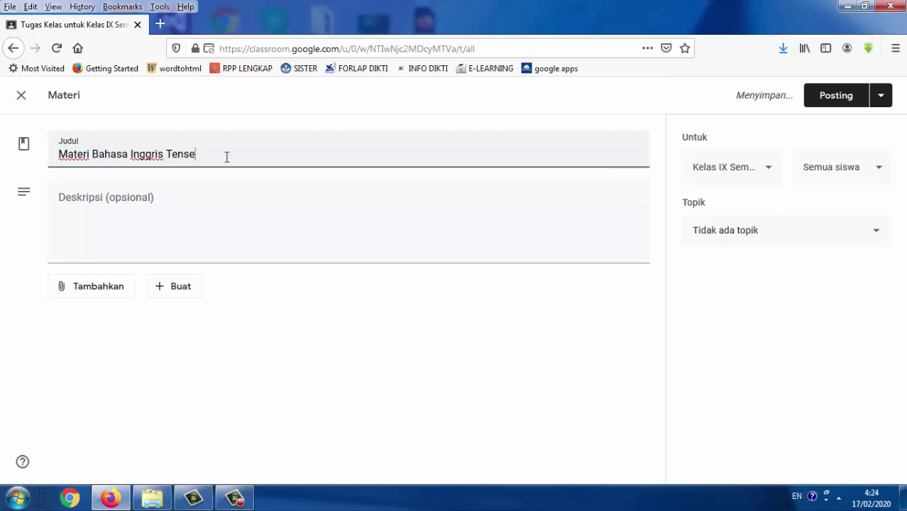
pyautogui.press('BackSpace')
pyautogui.press('BackSpace')
pyautogui.press('BackSpace')
pyautogui.press('BackSpace')
pyautogui.press('BackSpace')
pyautogui.press('BackSpace')
pyautogui.press('BackSpace')
pyautogui.press('BackSpace')
pyautogui.press('BackSpace')
pyautogui.write('ris')
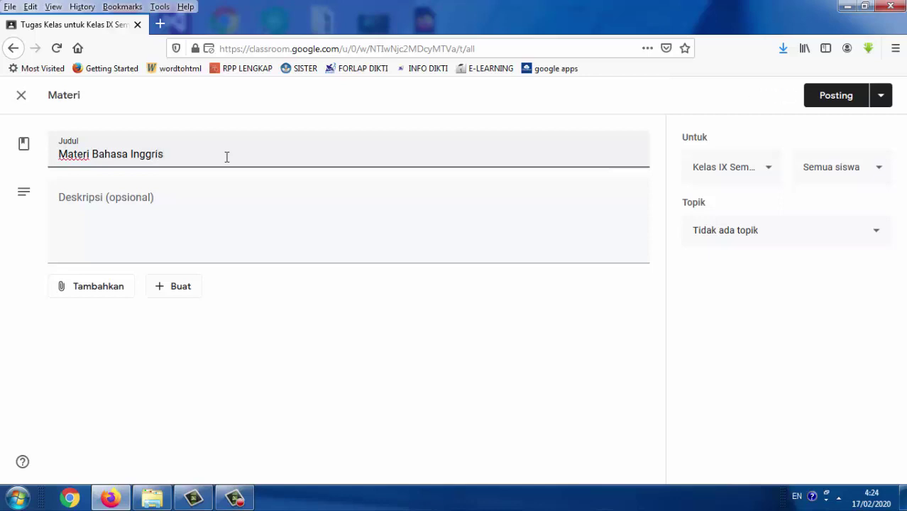
pyautogui.write(' Structure')
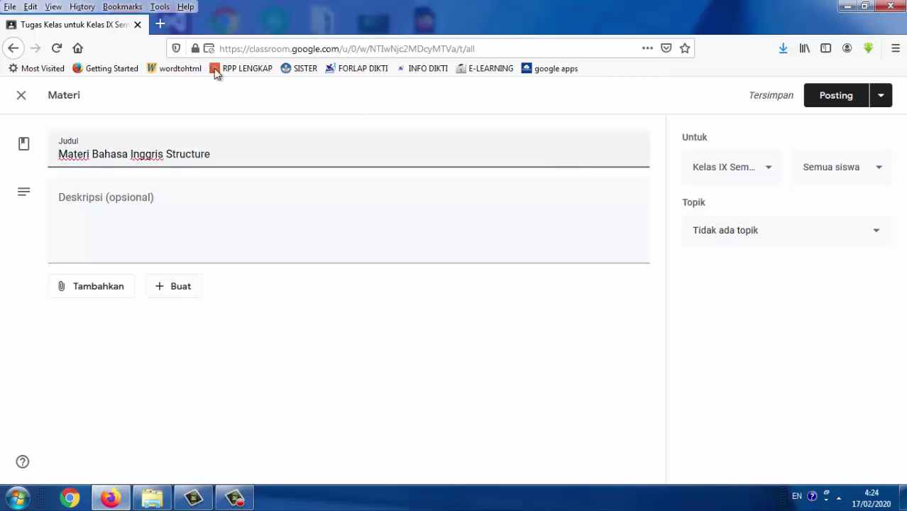
# Step: Search Google for "materi structure bahasa inggris" on a separate page and open the EnglishAhkam result "Daftar Isi Materi Grammar (Structure)"
pyautogui.click(161, 25)
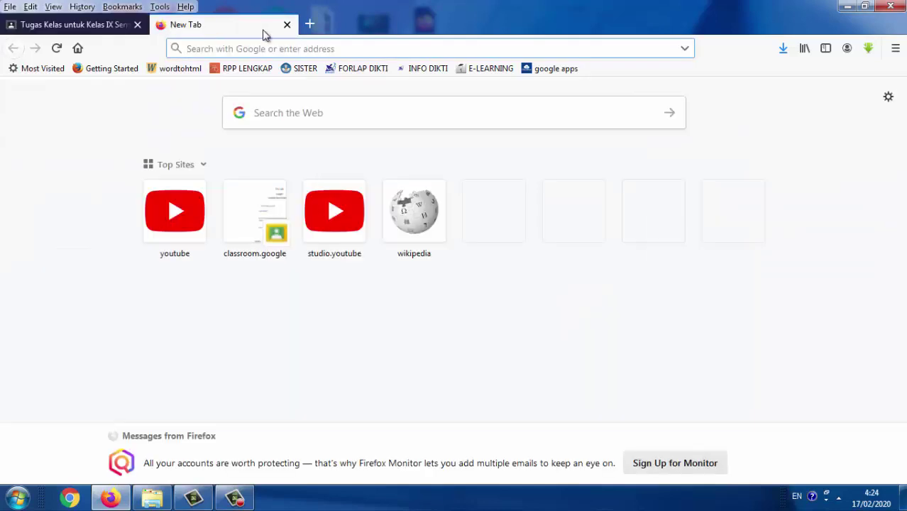
pyautogui.write('m')
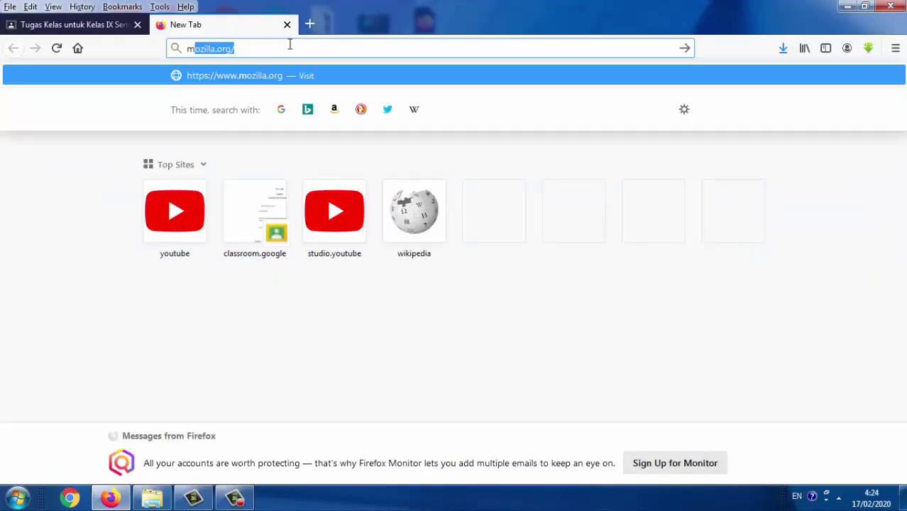
pyautogui.write('ateri ')
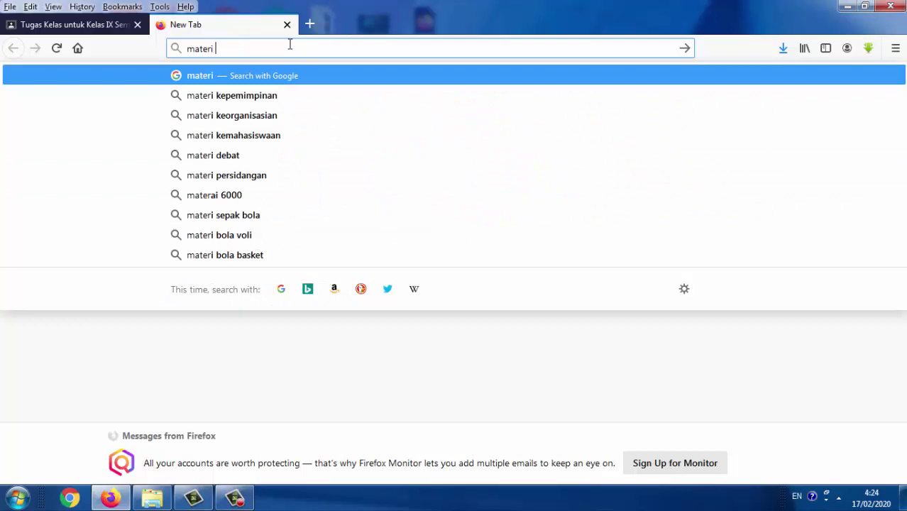
pyautogui.write('struc')
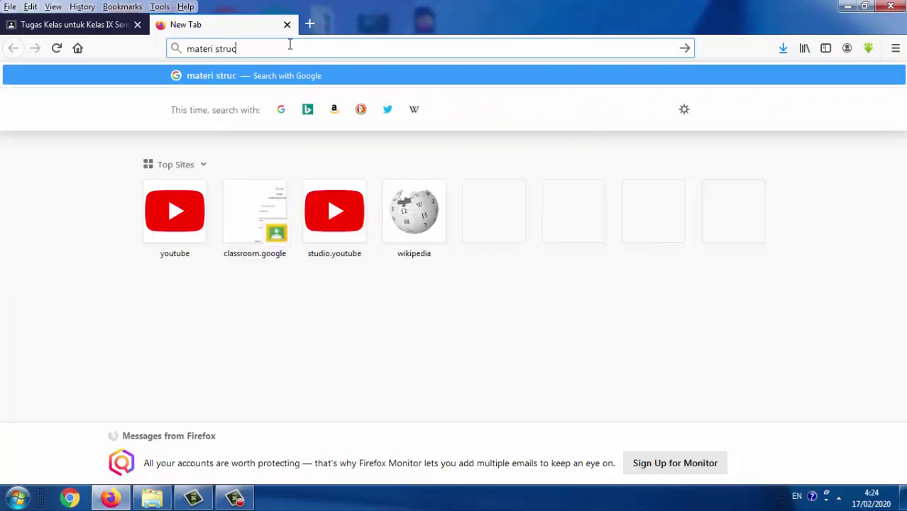
pyautogui.write('ture ')
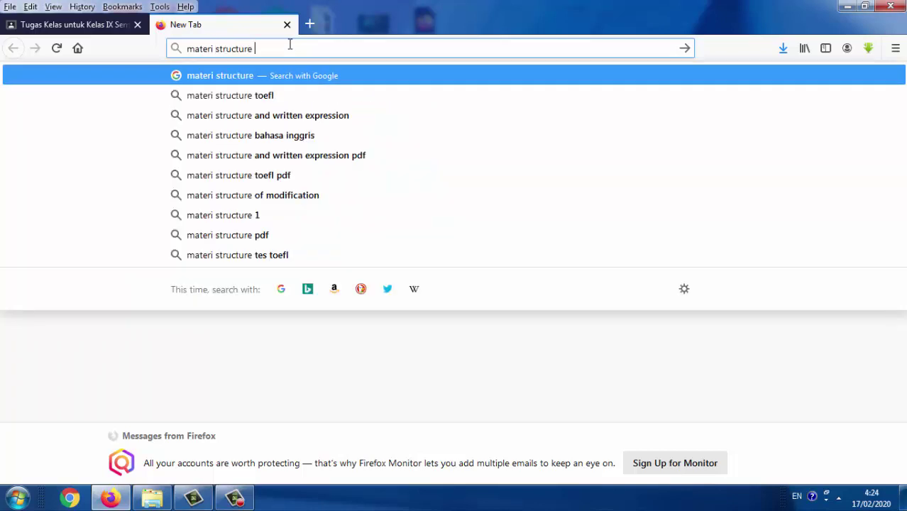
pyautogui.write('bahasa in')
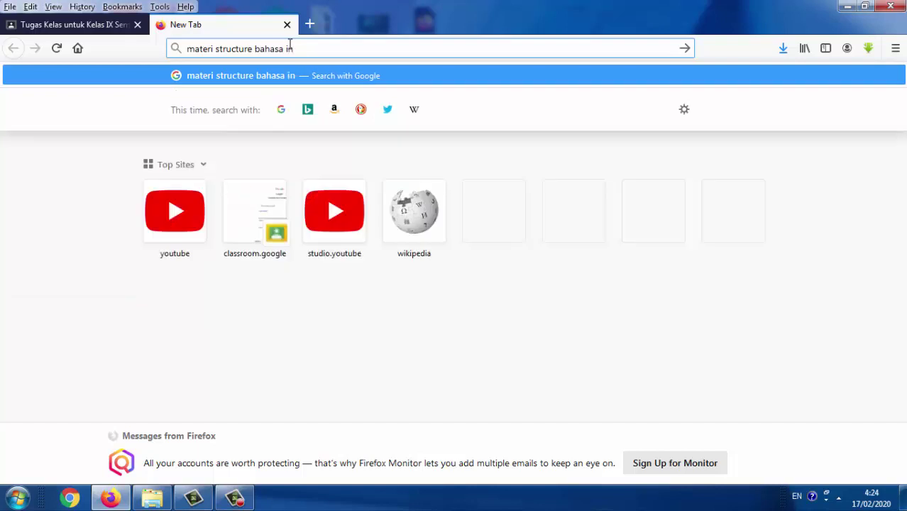
pyautogui.write('ggris')
pyautogui.press('Return')
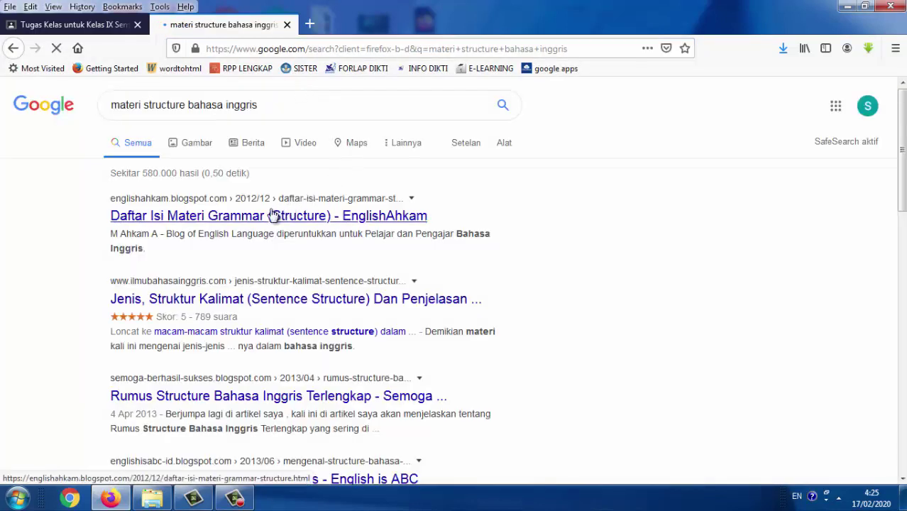
pyautogui.click(274, 216)
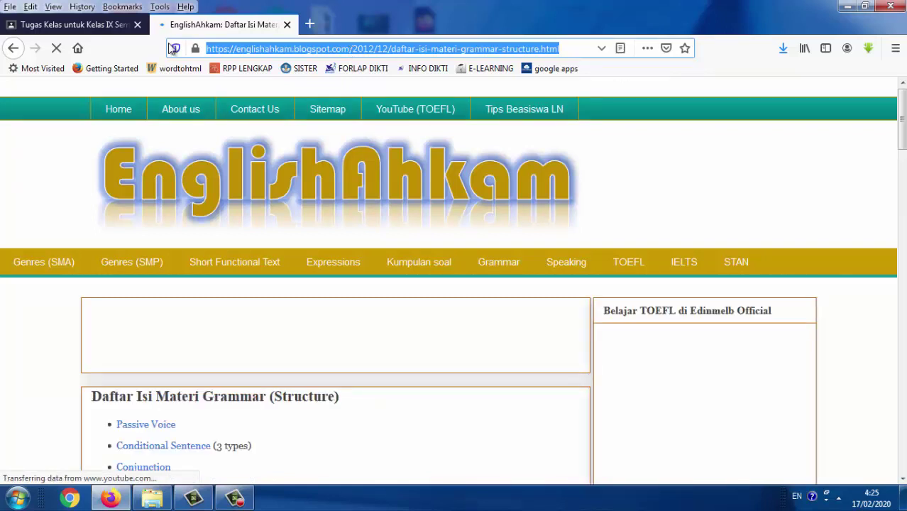
pyautogui.click(81, 26)
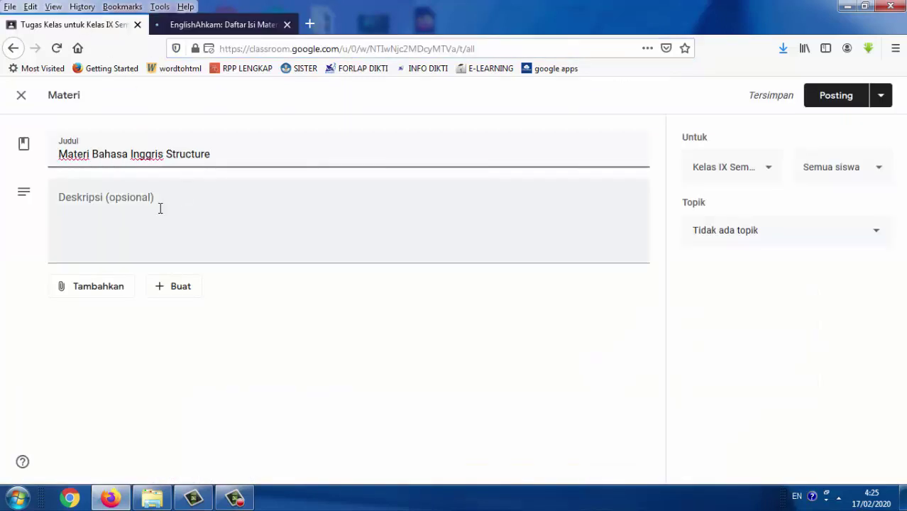
pyautogui.click(113, 290)
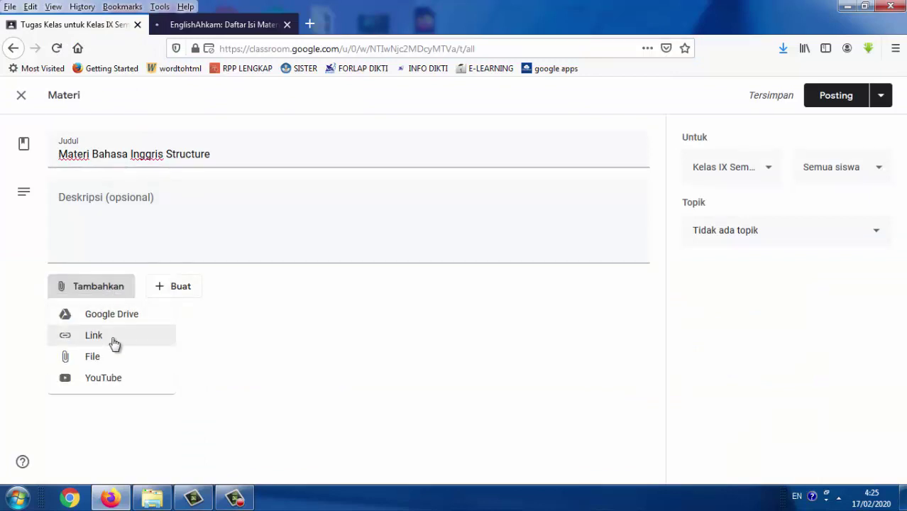
pyautogui.click(111, 338)
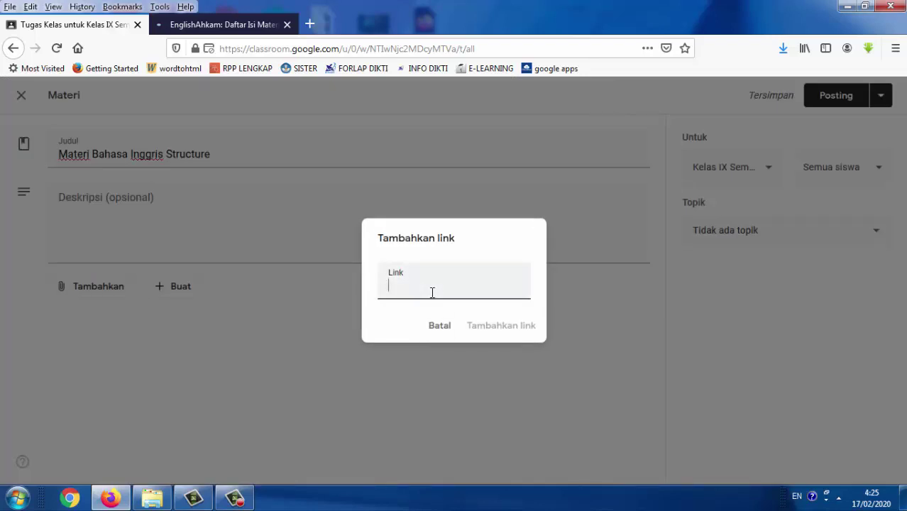
pyautogui.hotkey('ctrl', 'v')
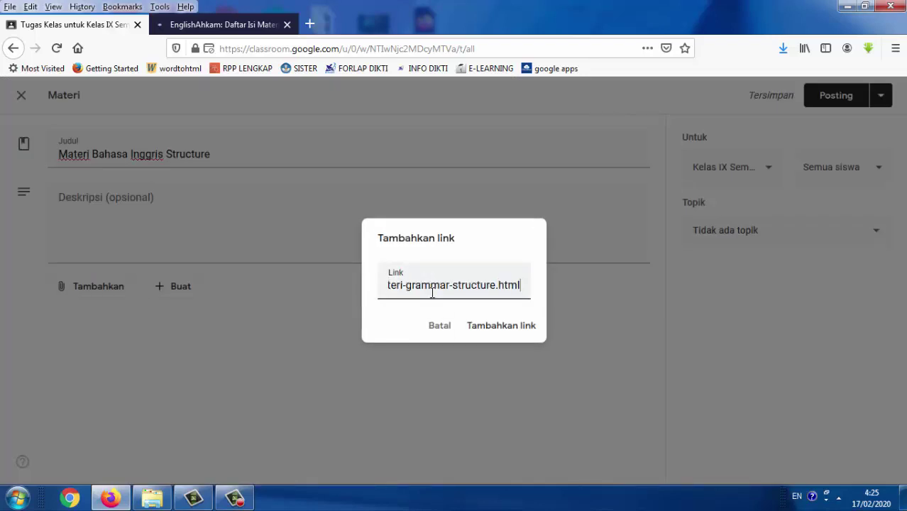
pyautogui.click(516, 330)
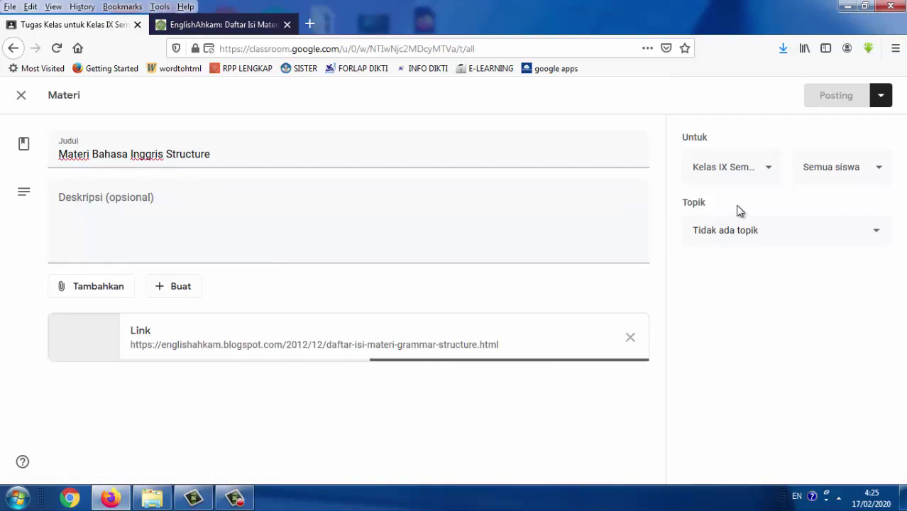
# Step: Post the Materi Bahasa Inggris Structure material and move it into the Bahan Ajar topic below Bahan Ajar Bahasa Inggris
pyautogui.click(818, 100)
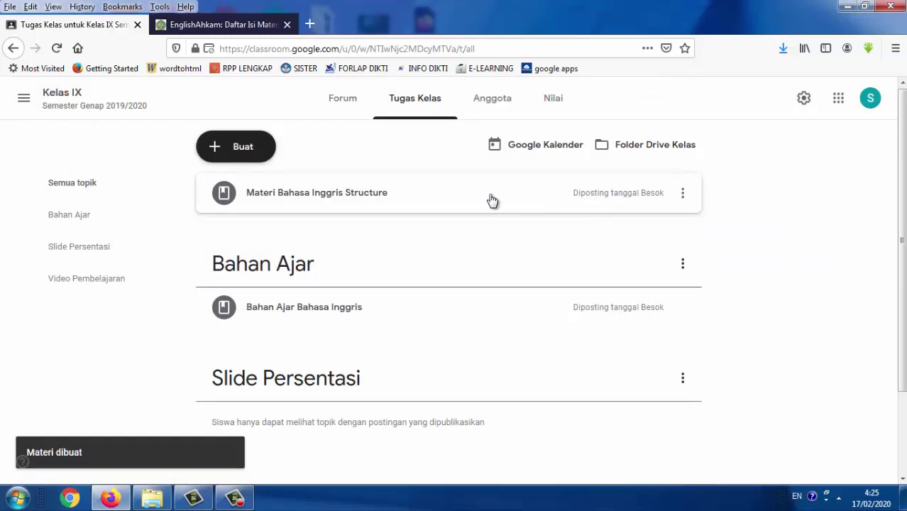
pyautogui.moveTo(493, 201); pyautogui.dragTo(460, 325)
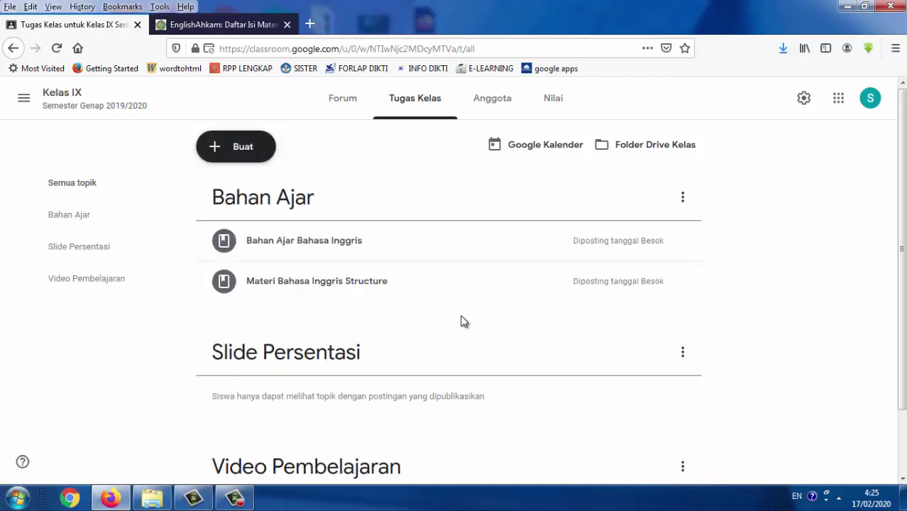
# Step: Create another class material titled "Bahan Persentasi Structure"
pyautogui.click(232, 156)
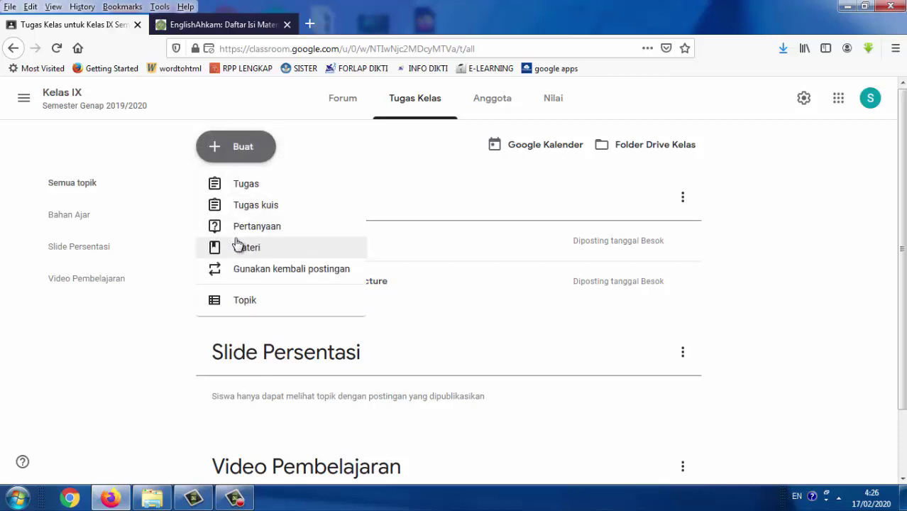
pyautogui.click(237, 252)
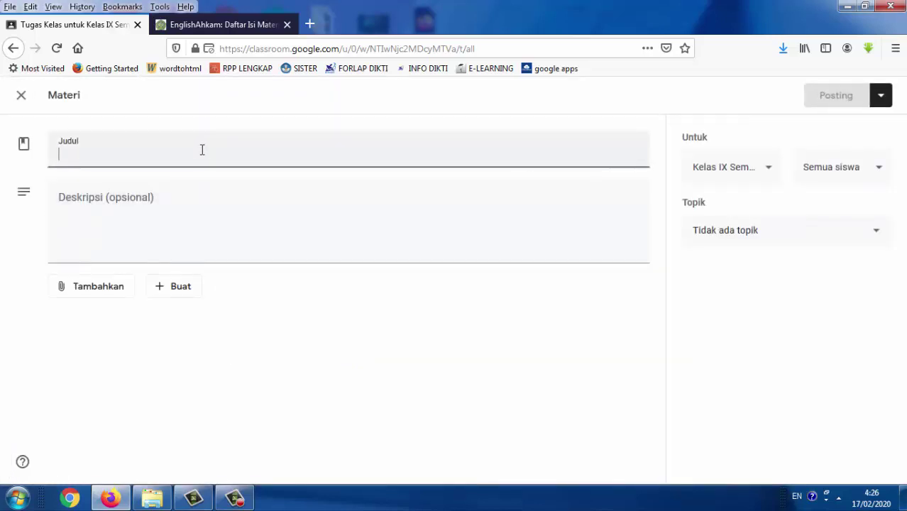
pyautogui.write('Bah')
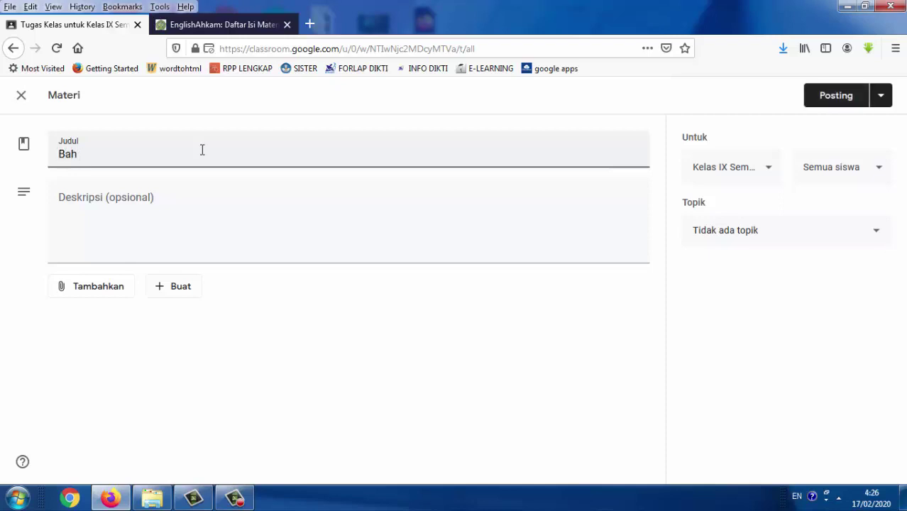
pyautogui.write('an Persentasi')
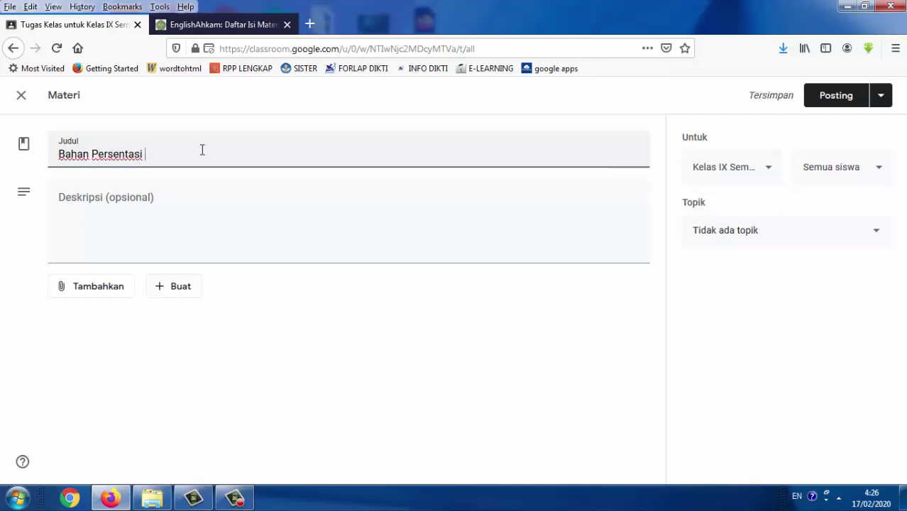
pyautogui.write(' Structure')
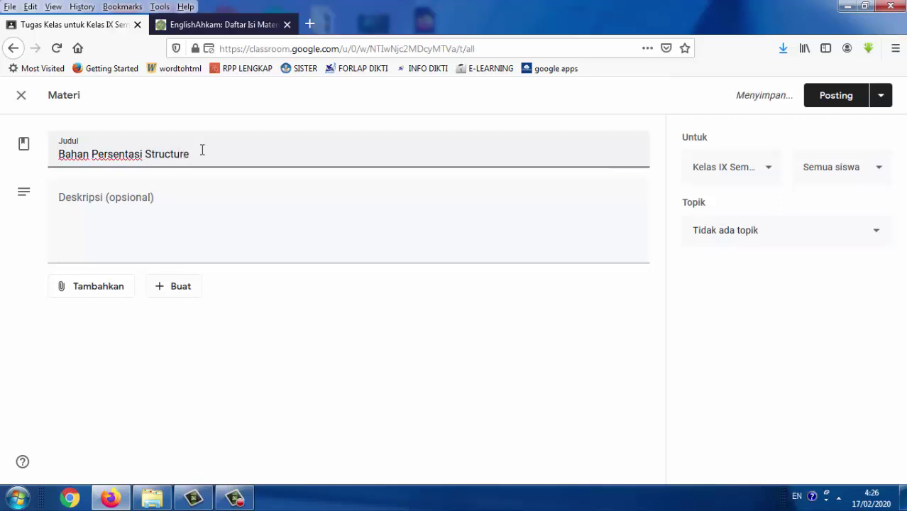
# Step: Upload 1_bahan_ajar_malaysia.ppt from the computer's Downloads folder as an attachment to the Bahan Persentasi Structure material
pyautogui.click(87, 291)
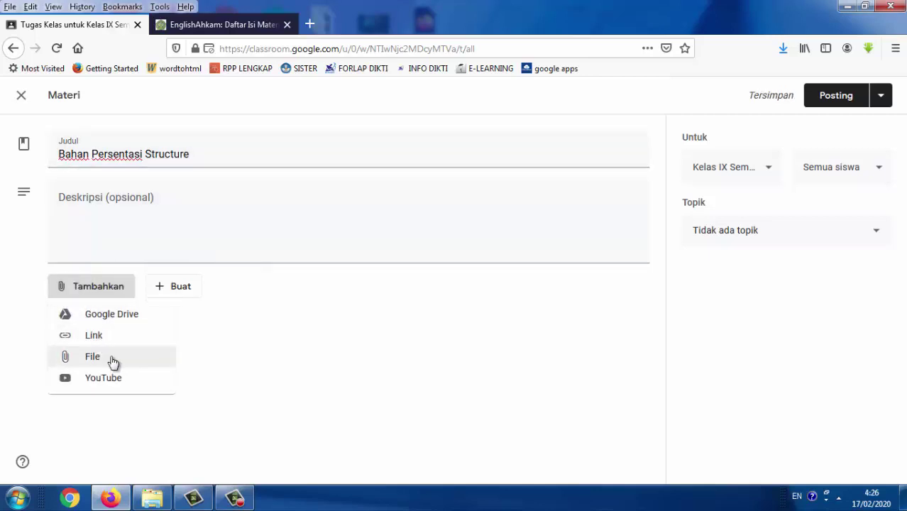
pyautogui.click(113, 361)
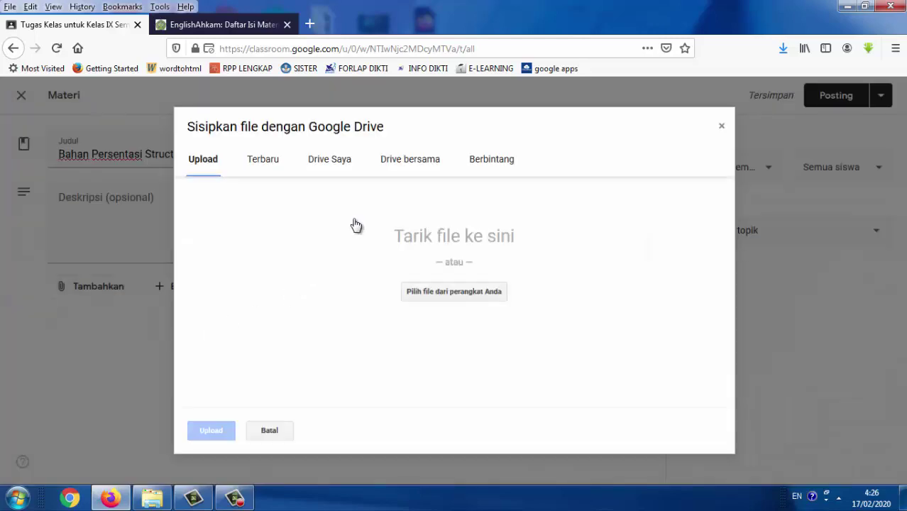
pyautogui.click(435, 291)
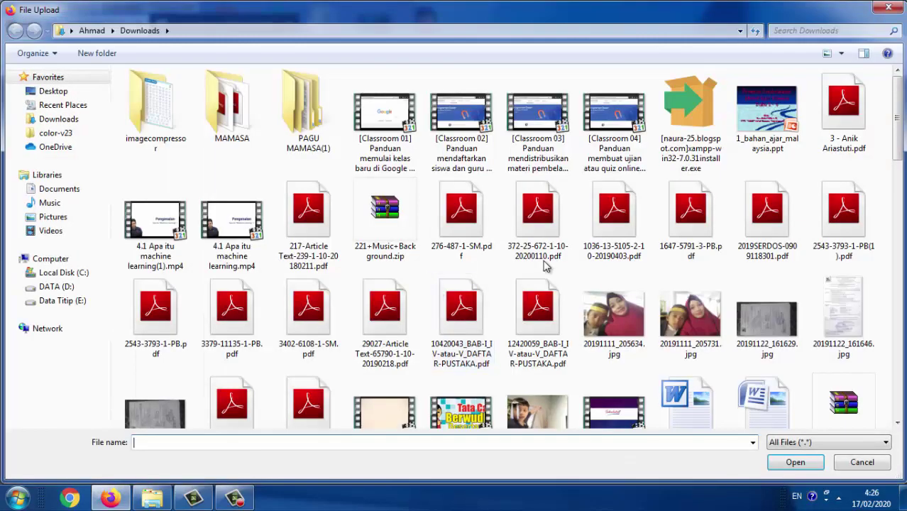
pyautogui.doubleClick(766, 133)
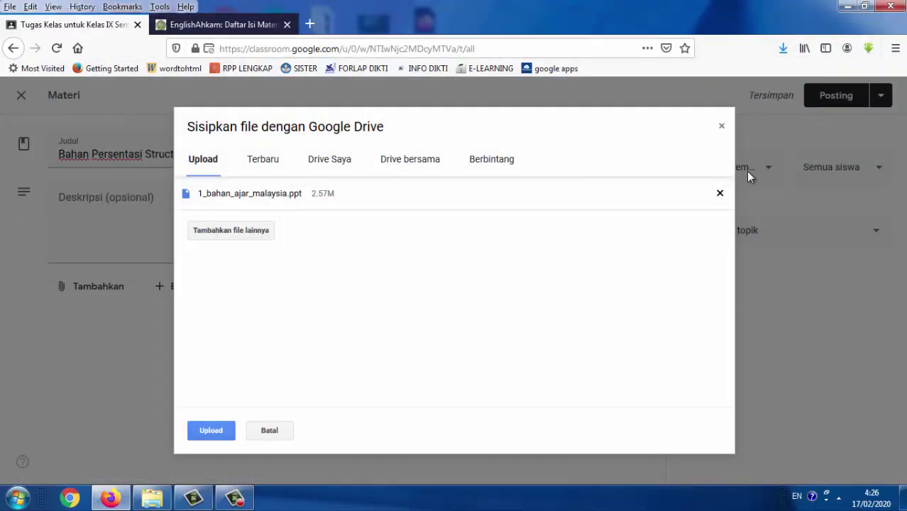
pyautogui.click(205, 431)
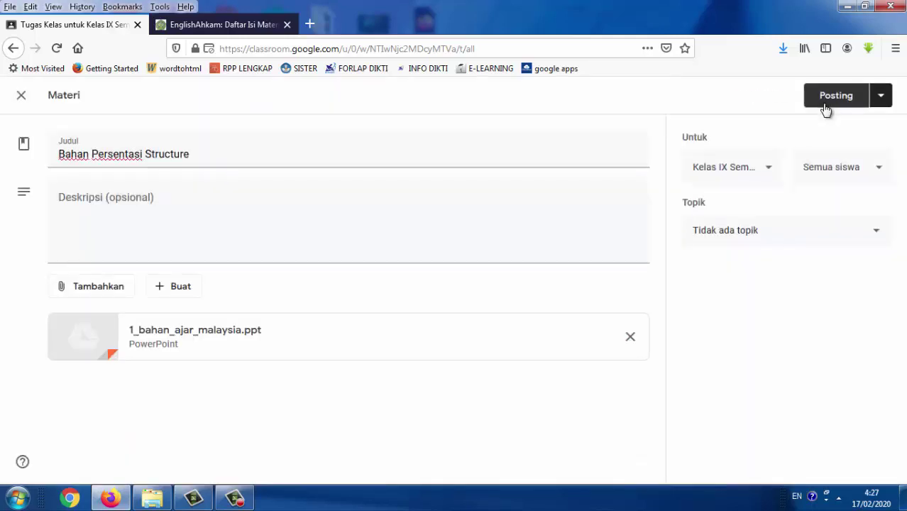
# Step: Post the Bahan Persentasi Structure material and move it into the Slide Persentasi topic
pyautogui.click(826, 100)
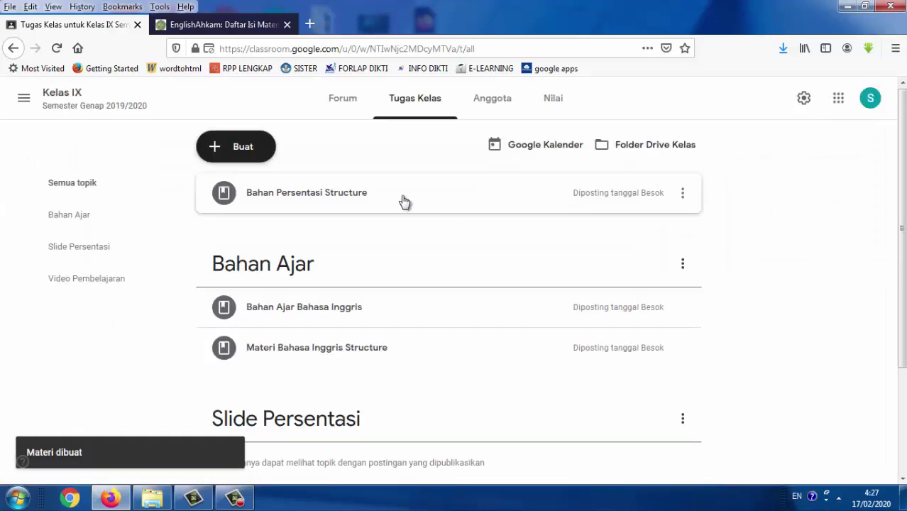
pyautogui.moveTo(404, 202); pyautogui.dragTo(405, 399)
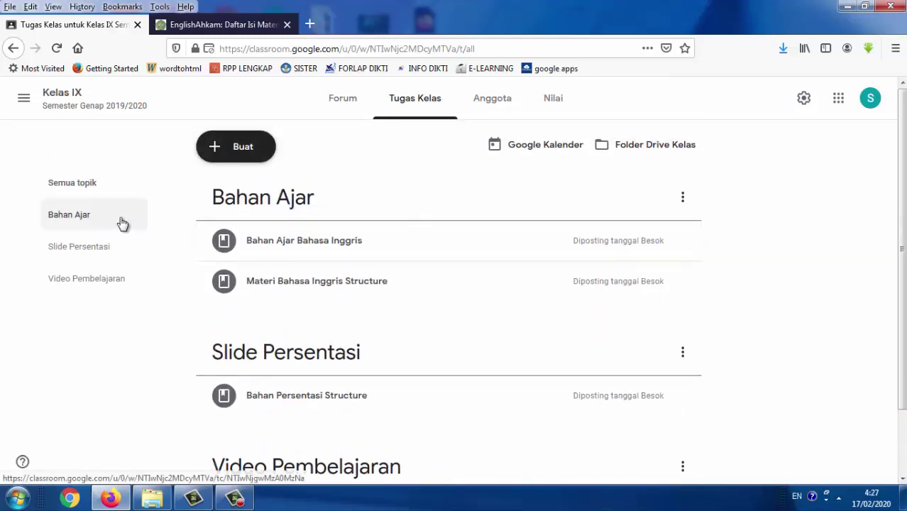
# Step: Create another class material titled "Video Listening Bahasa Inggris"
pyautogui.click(238, 155)
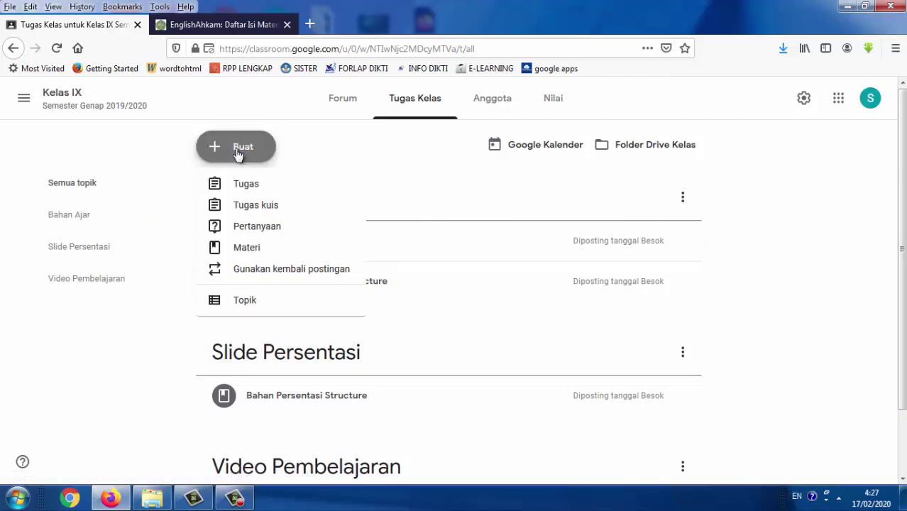
pyautogui.click(241, 248)
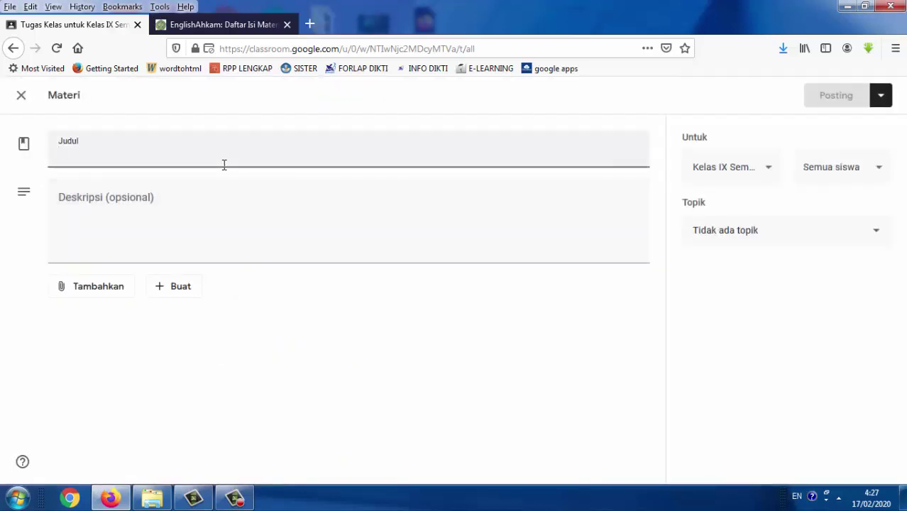
pyautogui.write('V')
pyautogui.press('BackSpace')
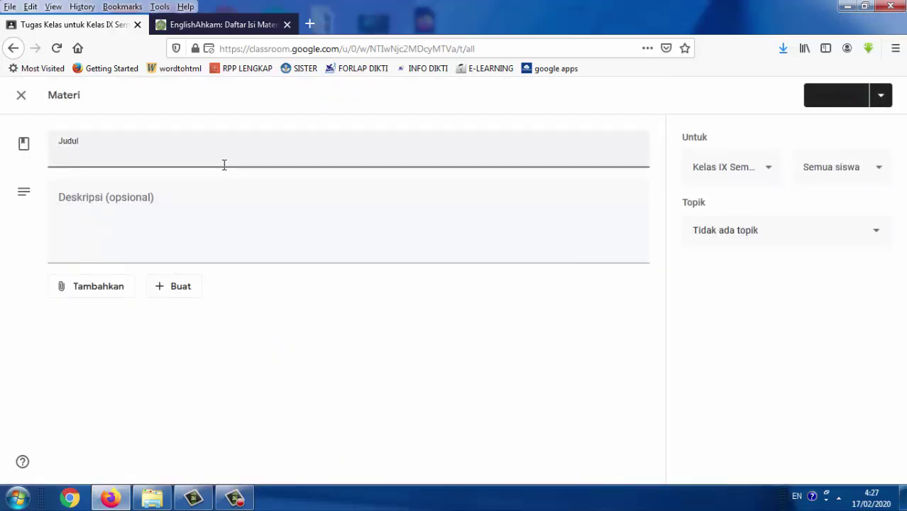
pyautogui.write('Video L')
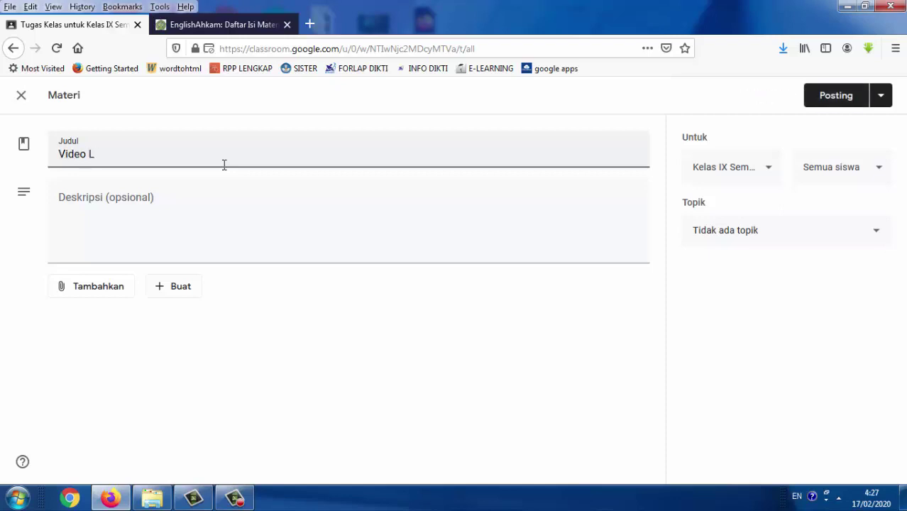
pyautogui.write('istening')
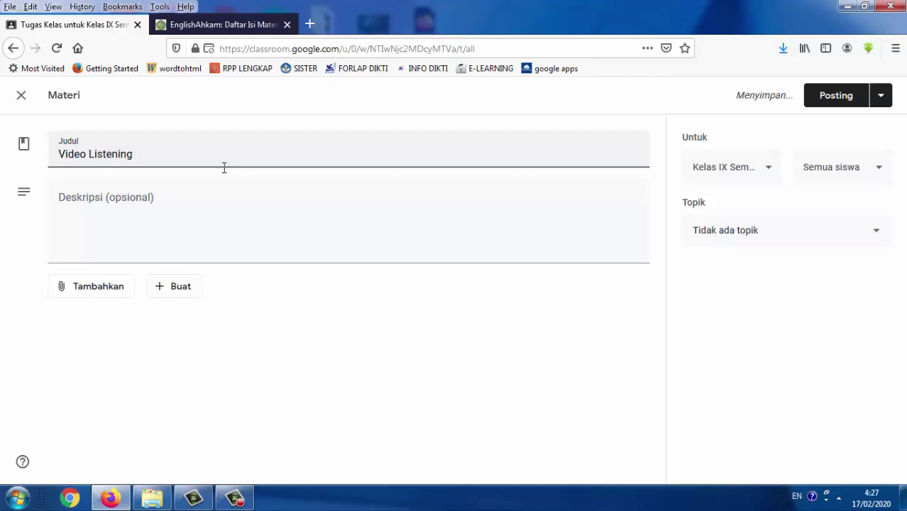
pyautogui.write(' Bahasa')
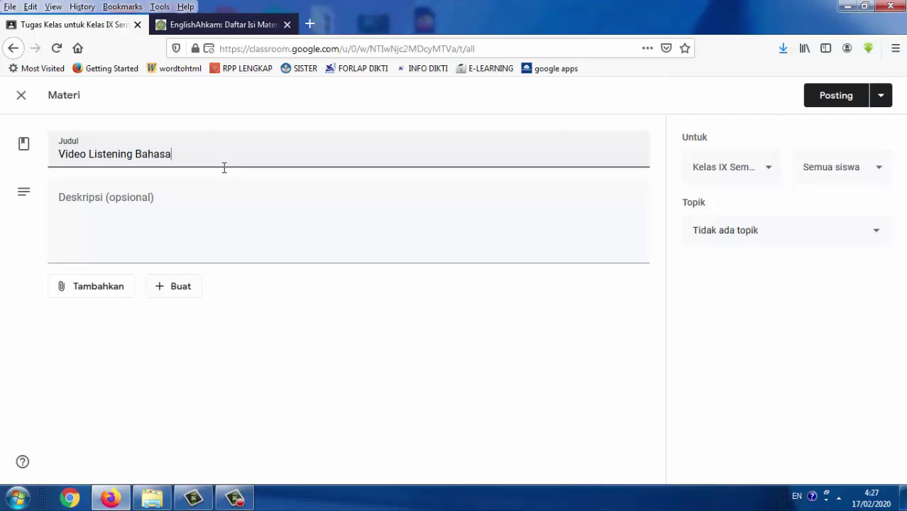
pyautogui.write(' Inggris')
# Step: Search YouTube for "english" and attach the video "5 verbs followed by -ing : English In A Minute" to the Video Listening Bahasa Inggris material
pyautogui.click(89, 291)
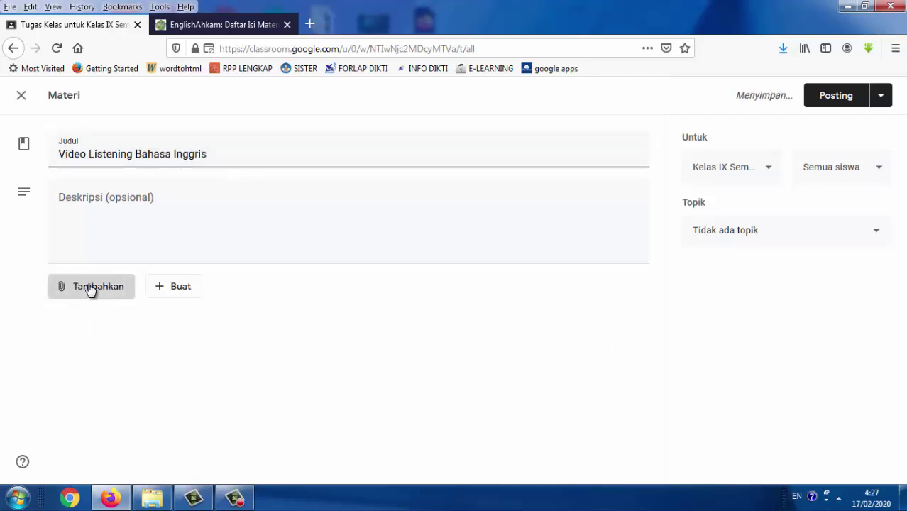
pyautogui.click(102, 380)
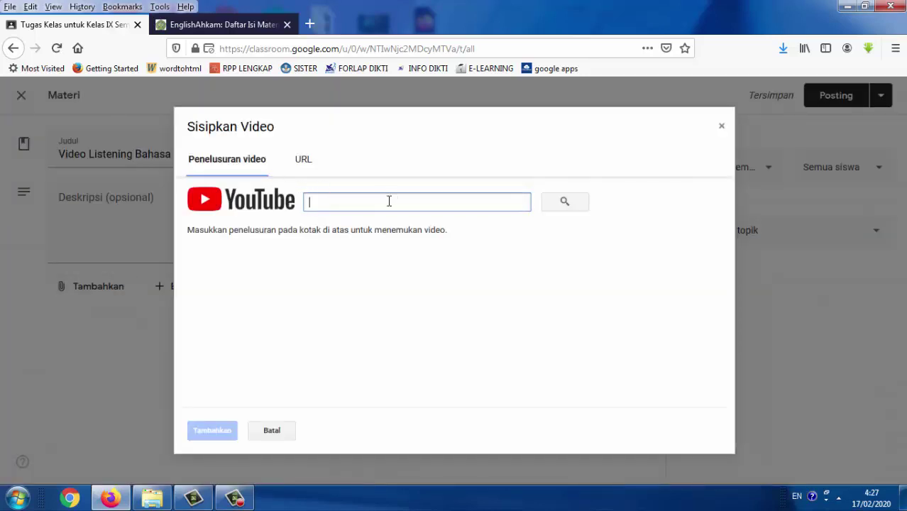
pyautogui.write('english')
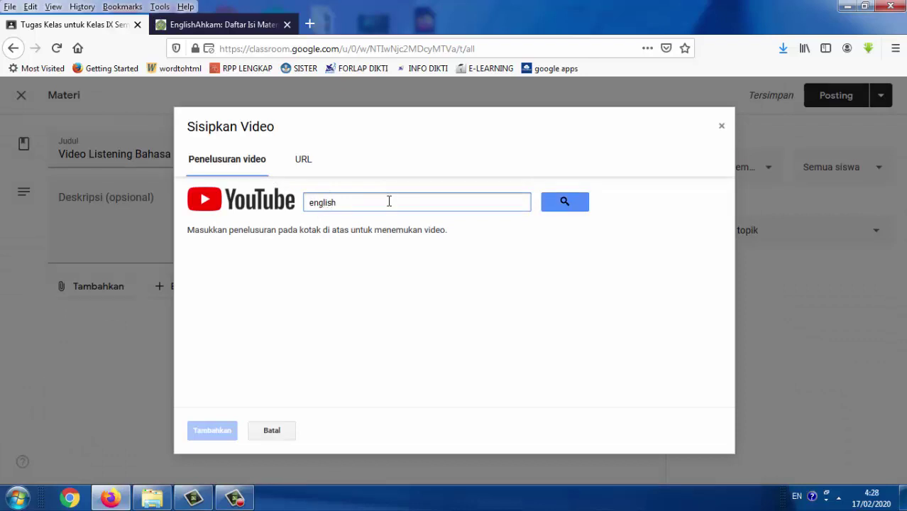
pyautogui.click(569, 202)
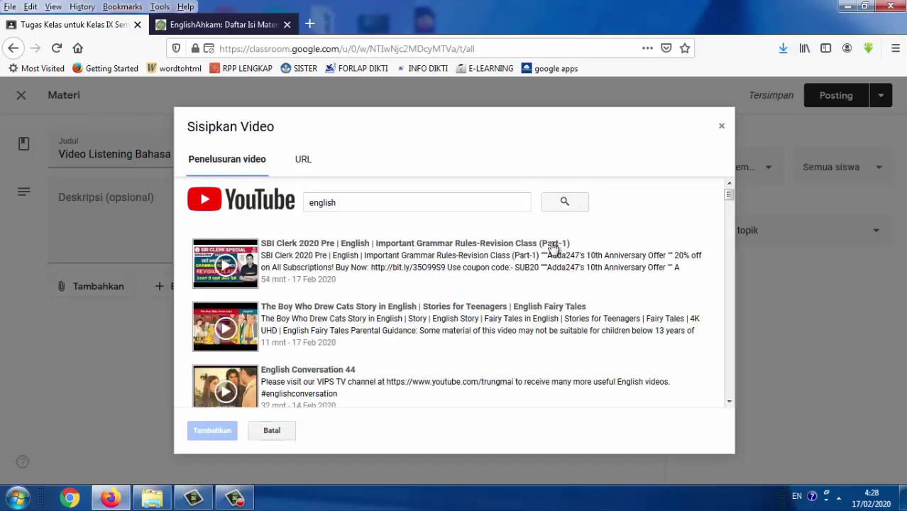
pyautogui.scroll(-1, 584, 291)
pyautogui.scroll(-2, 584, 291)
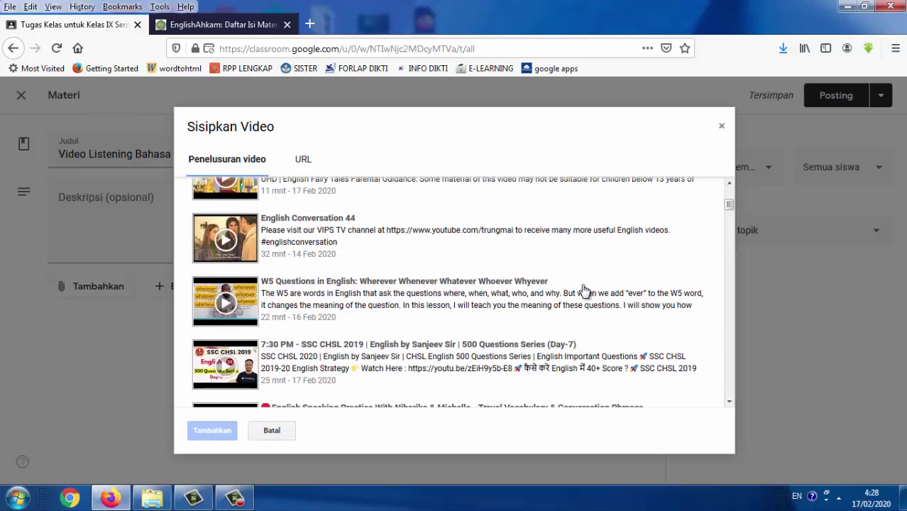
pyautogui.scroll(-4, 584, 291)
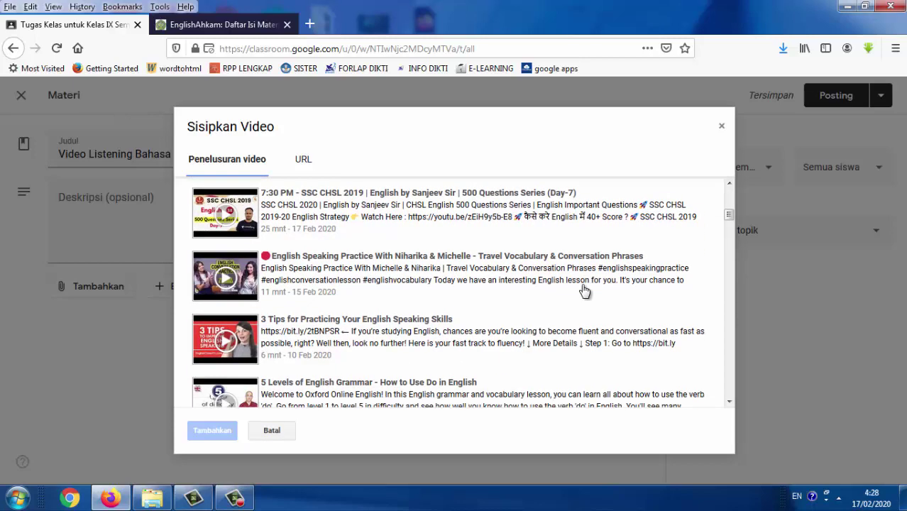
pyautogui.scroll(-1, 583, 291)
pyautogui.scroll(-4, 583, 291)
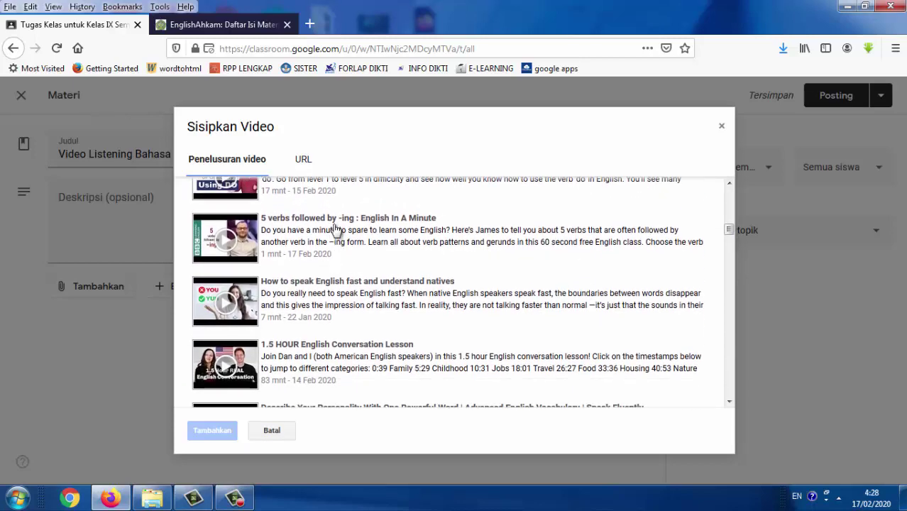
pyautogui.click(336, 230)
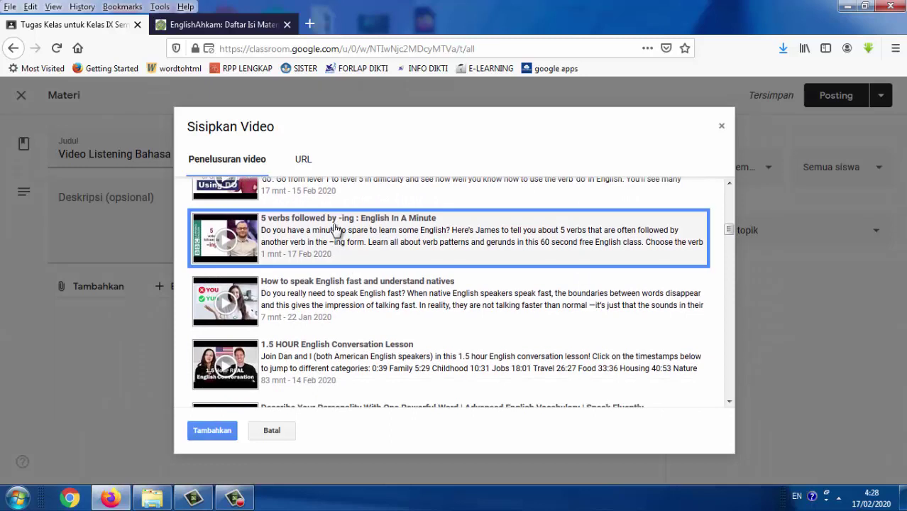
pyautogui.click(219, 430)
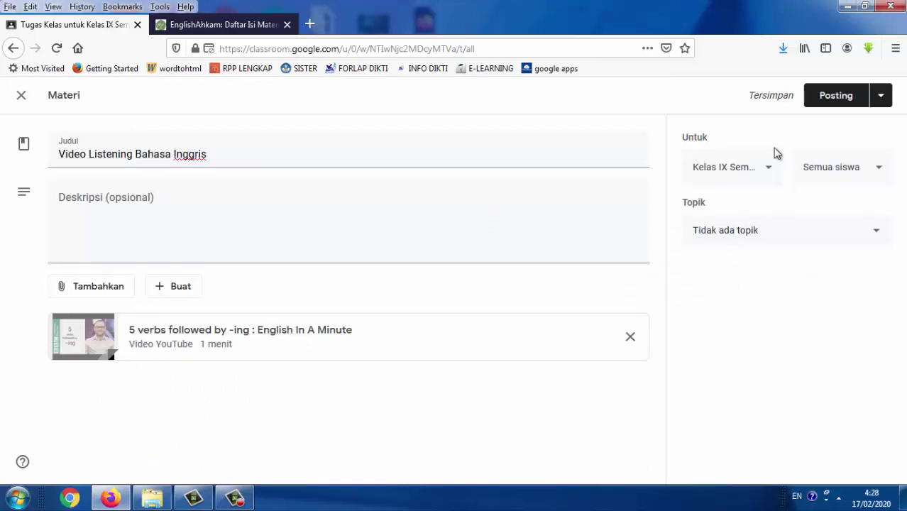
# Step: Post the Video Listening Bahasa Inggris material to all students of Kelas IX without a topic
pyautogui.click(854, 98)
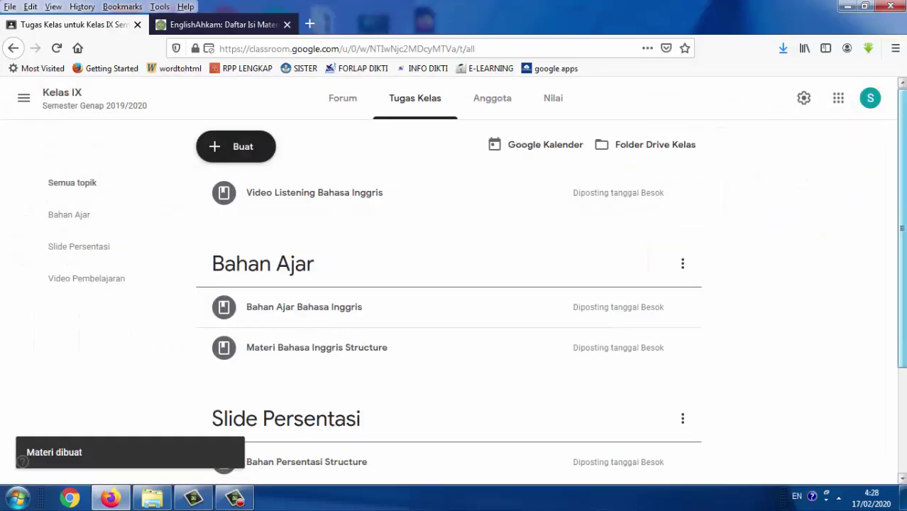
pyautogui.scroll(-3, 452, 284)
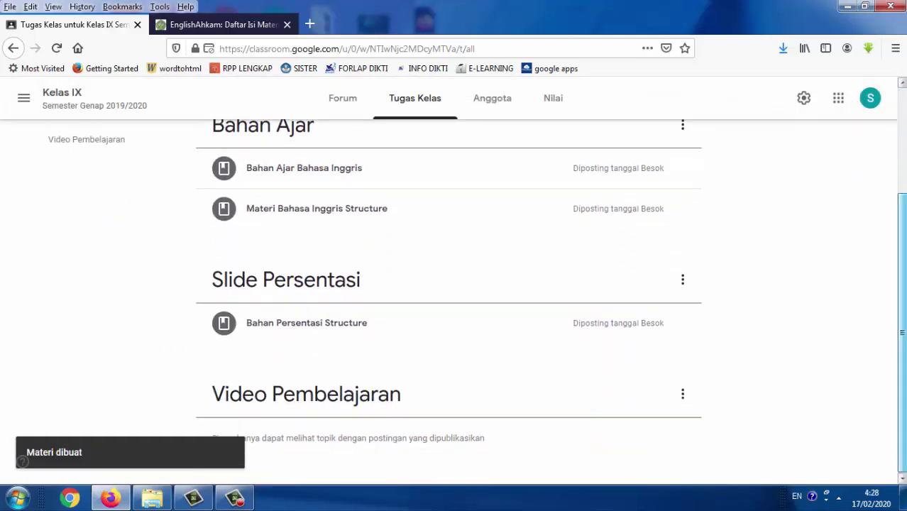
pyautogui.scroll(3, 895, 135)
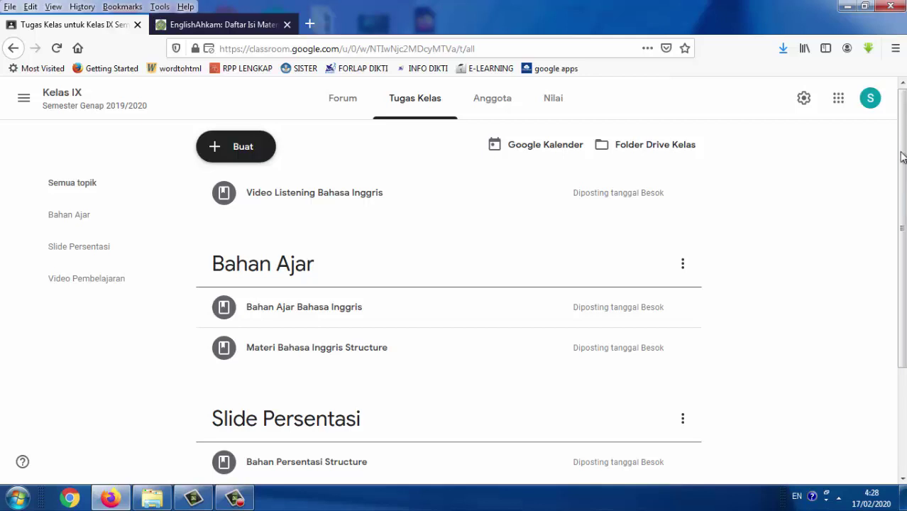
pyautogui.moveTo(902, 183)
pyautogui.mouseDown()
pyautogui.moveTo(902, 286)
pyautogui.moveTo(902, 183)
pyautogui.mouseUp()
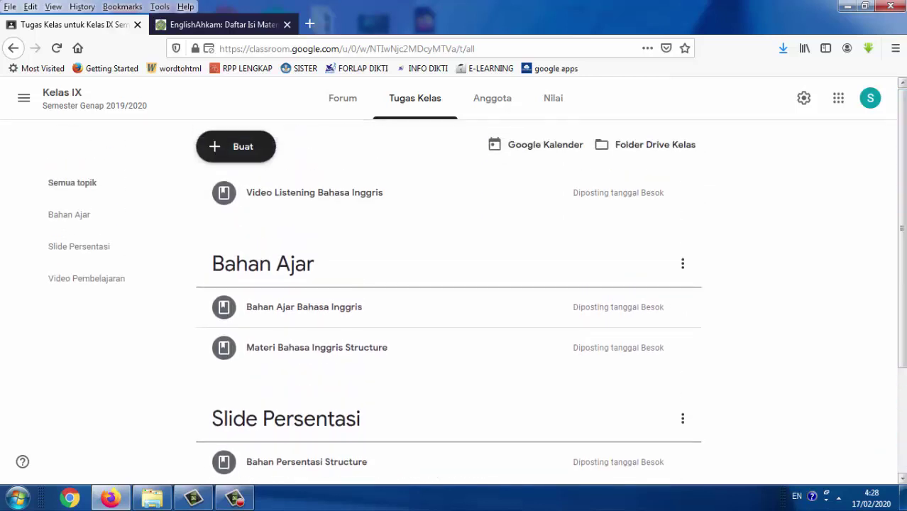